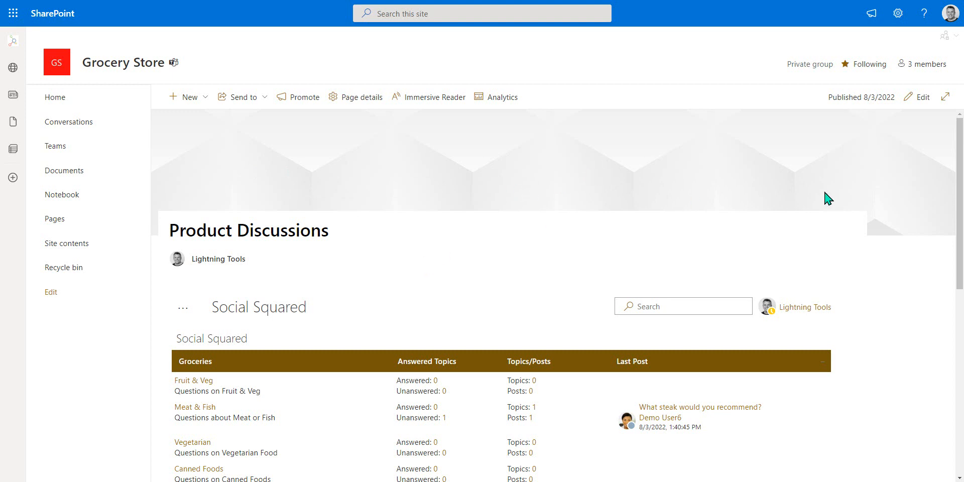
Put the Product Discussions page into edit mode and open the Social Squared Forums web part's properties with the title selected
left_click(927, 101)
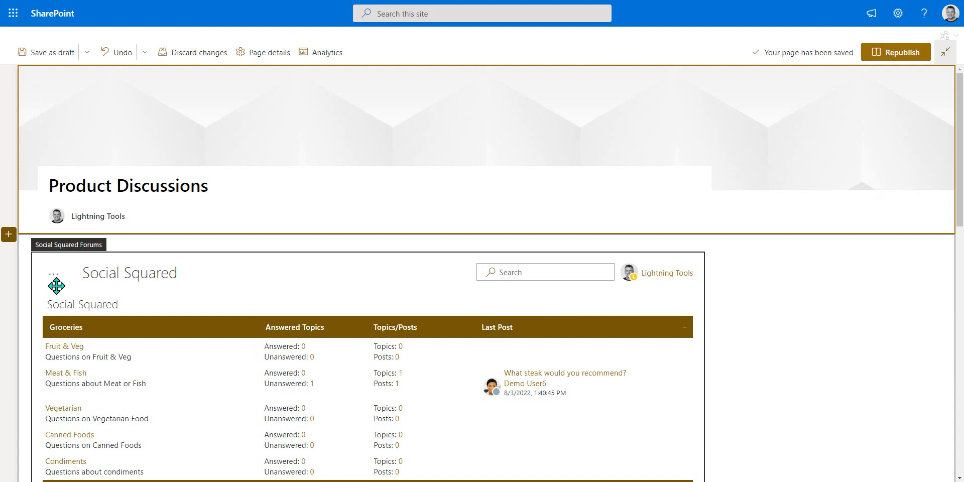
left_click(211, 272)
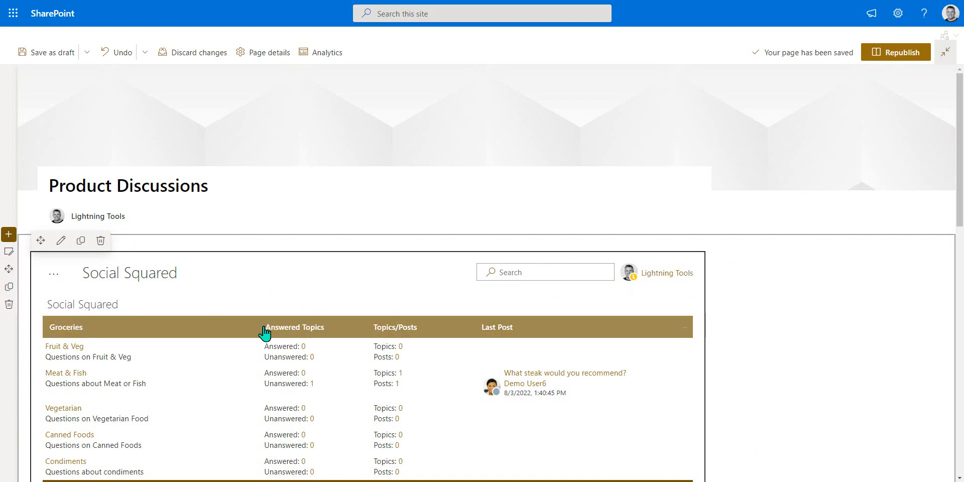
left_click(61, 241)
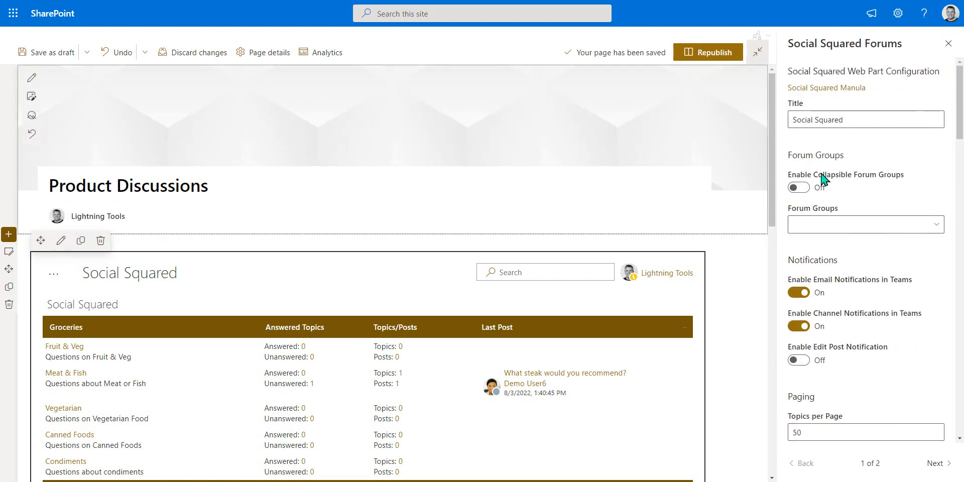
scroll(871, 334, "down", 6)
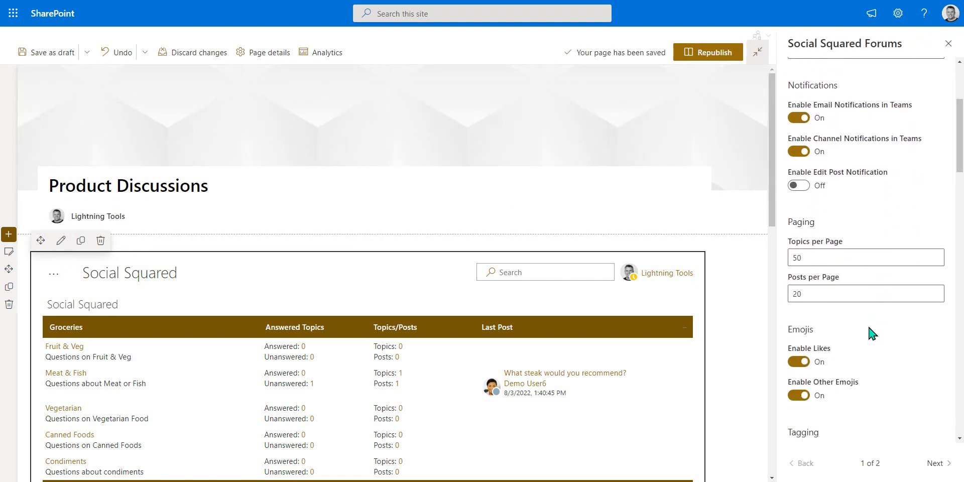
scroll(872, 334, "down", 15)
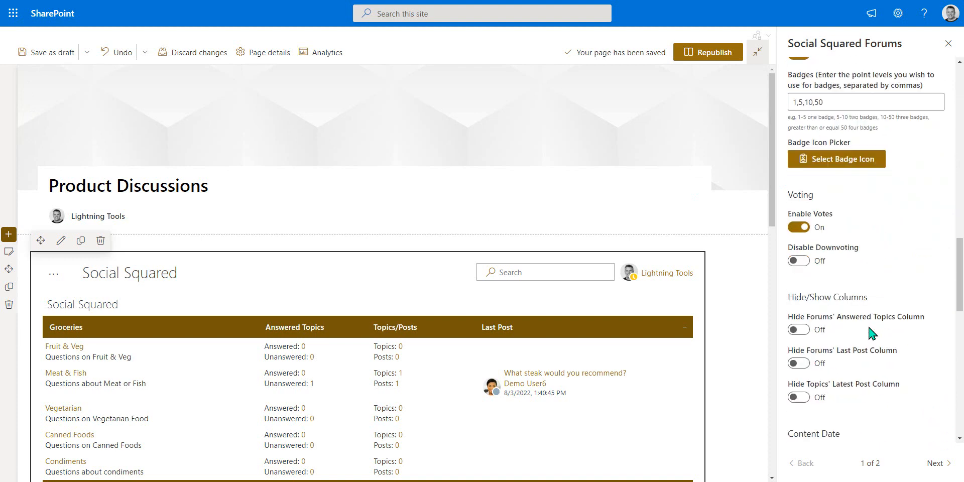
scroll(873, 333, "up", 20)
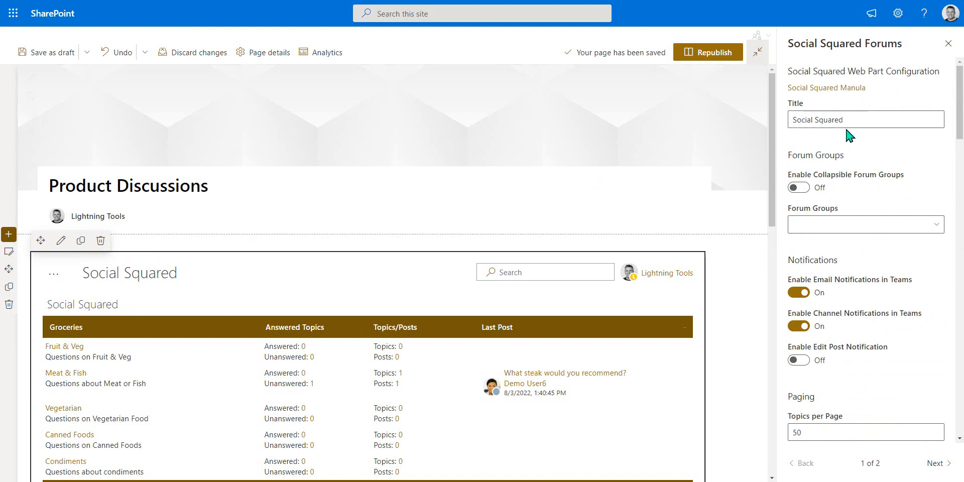
triple_click(802, 119)
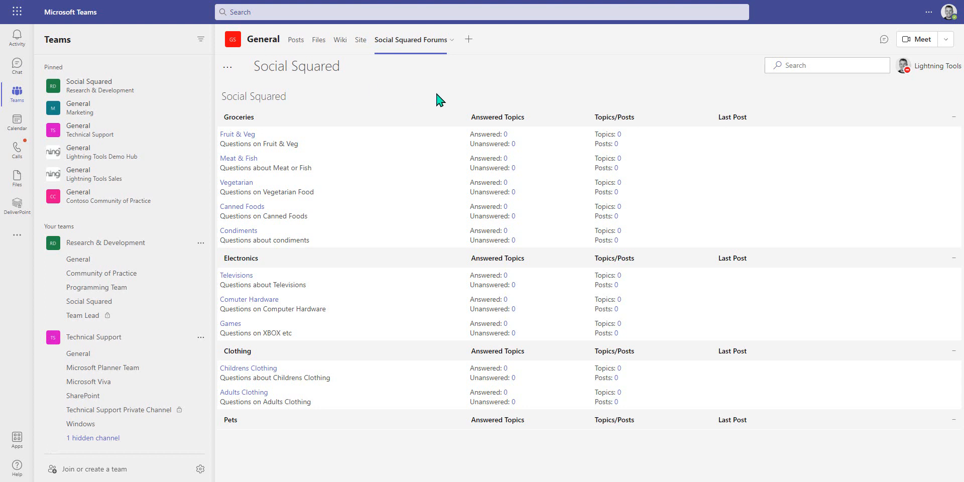
Switch to Microsoft Teams and open the settings of the channel's Social Squared Forums tab
left_click(452, 41)
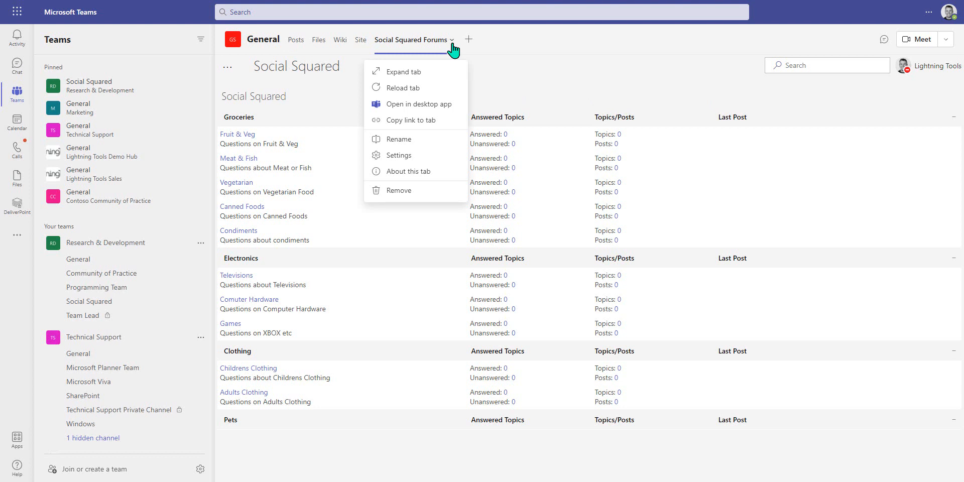
left_click(417, 162)
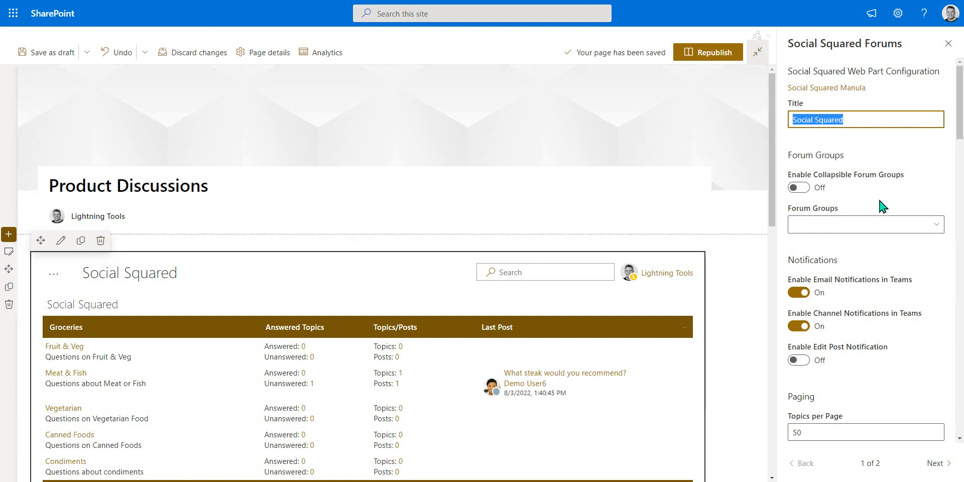
Switch to SharePoint and set the Social Squared Forums web part's title to "Supermarket Product Discussions"
type("Superma")
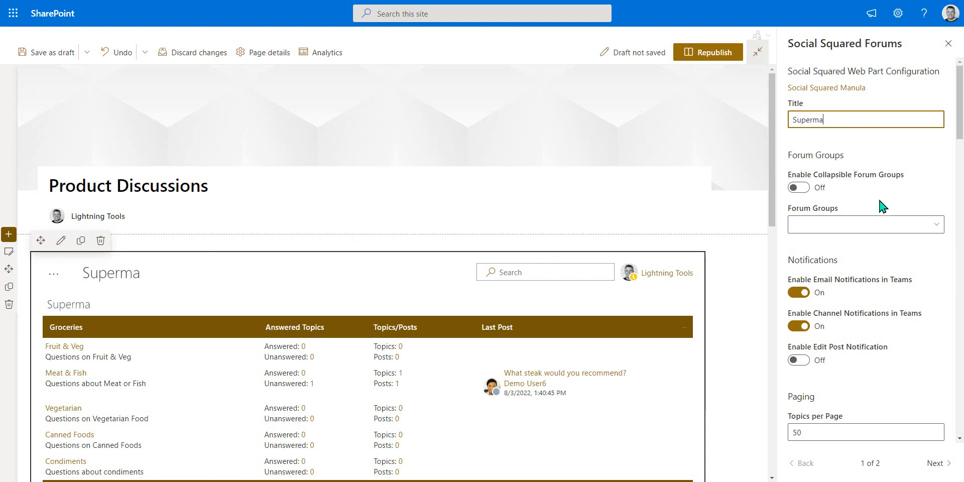
type("rket Pro")
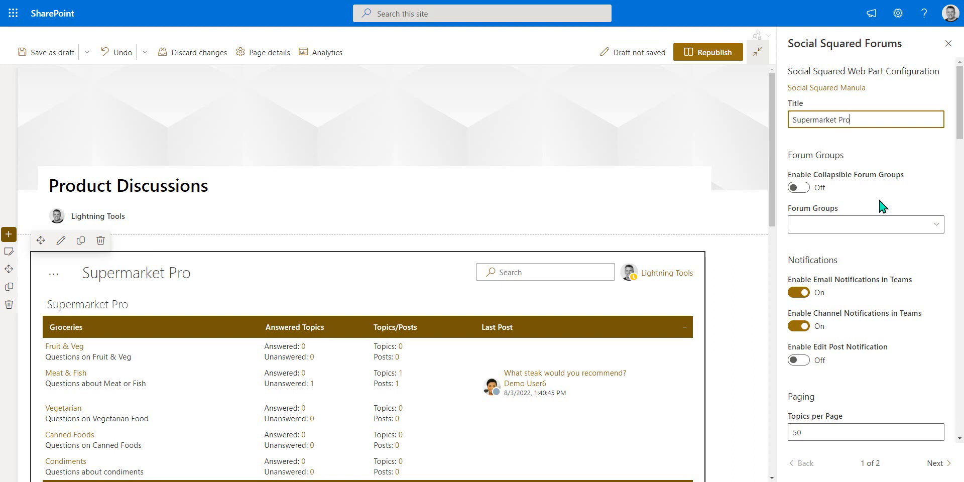
type("duct Discussions")
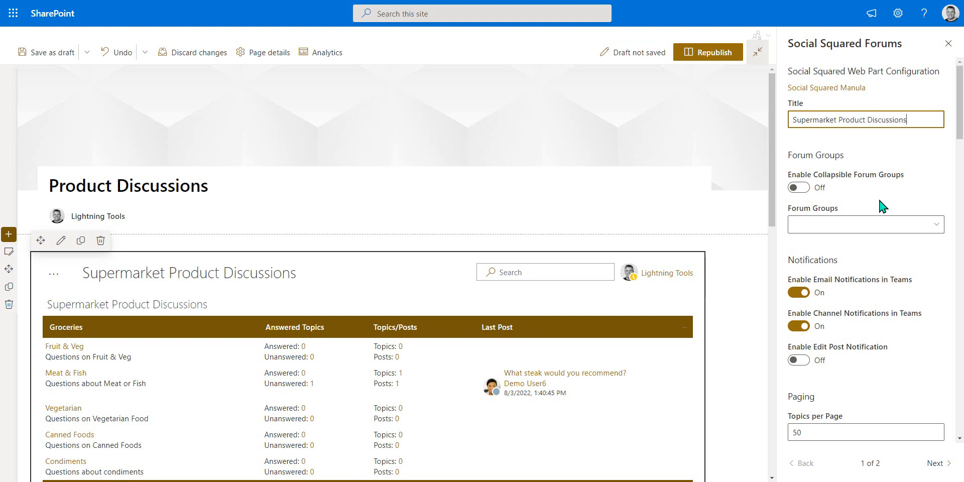
left_click(937, 142)
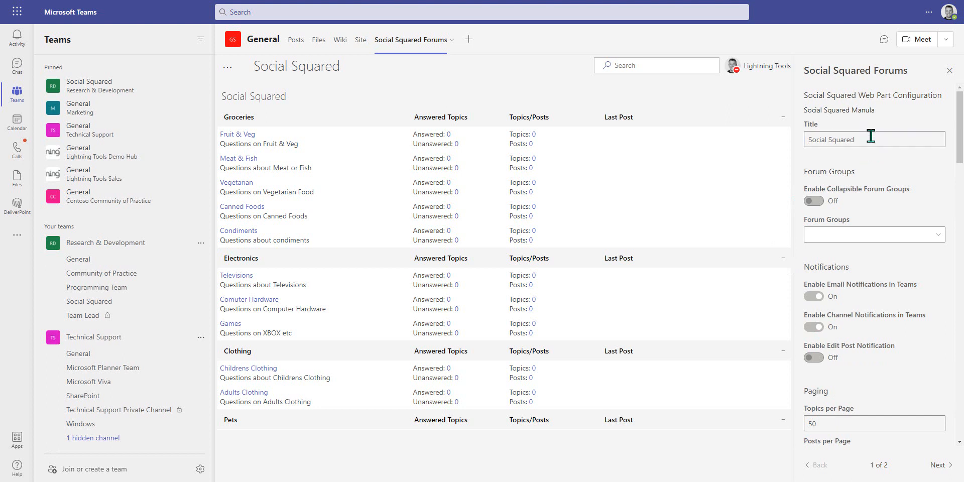
Switch to Microsoft Teams and set the forum web part's title to "Supermarket Discussions"
left_click_drag(869, 136, 759, 149)
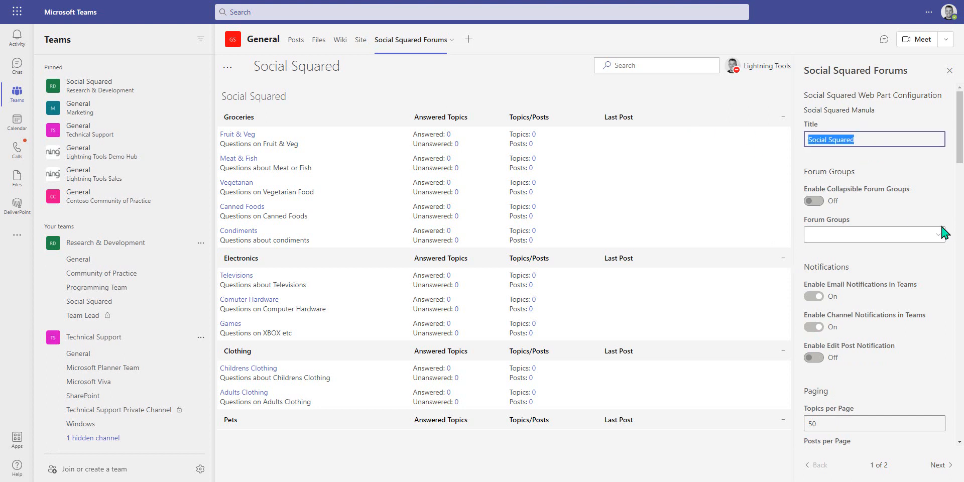
type("S")
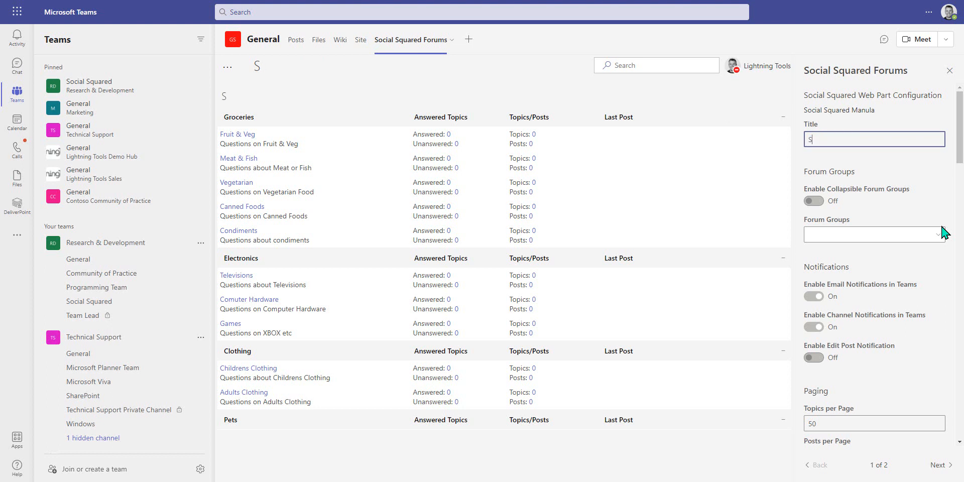
type("upermarket ")
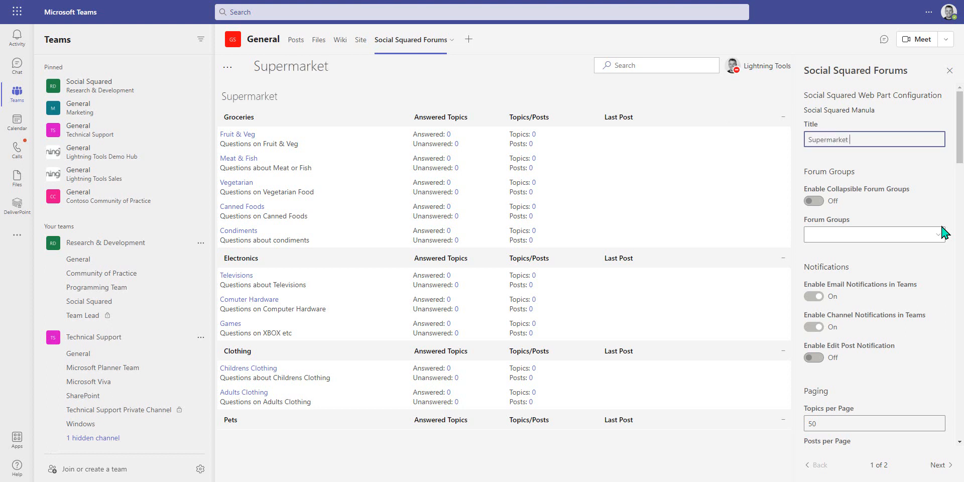
type("Disucssion")
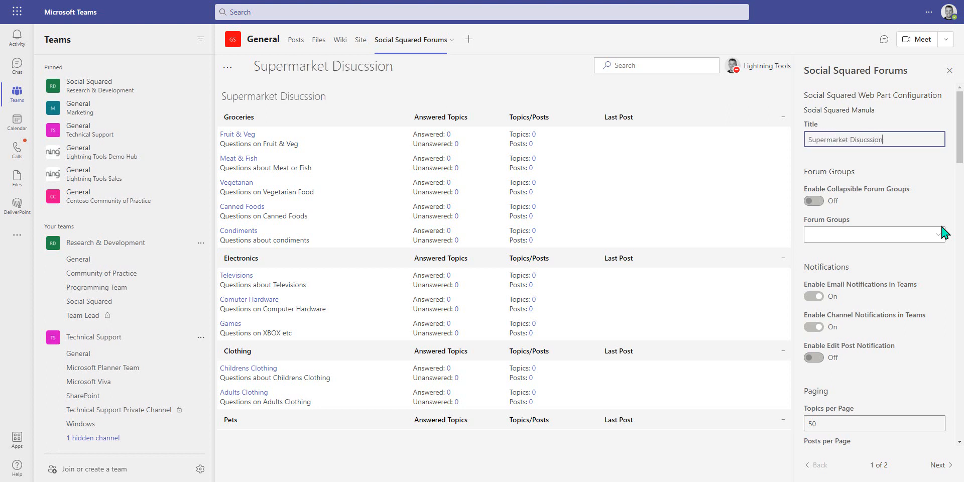
key("BackSpace")
key("BackSpace")
key("BackSpace")
key("BackSpace")
type("cu")
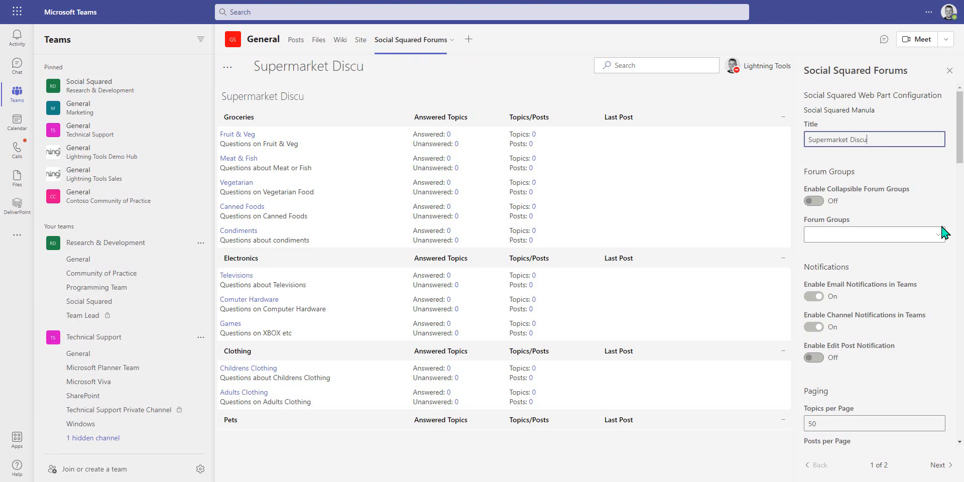
type("ssions")
left_click(937, 191)
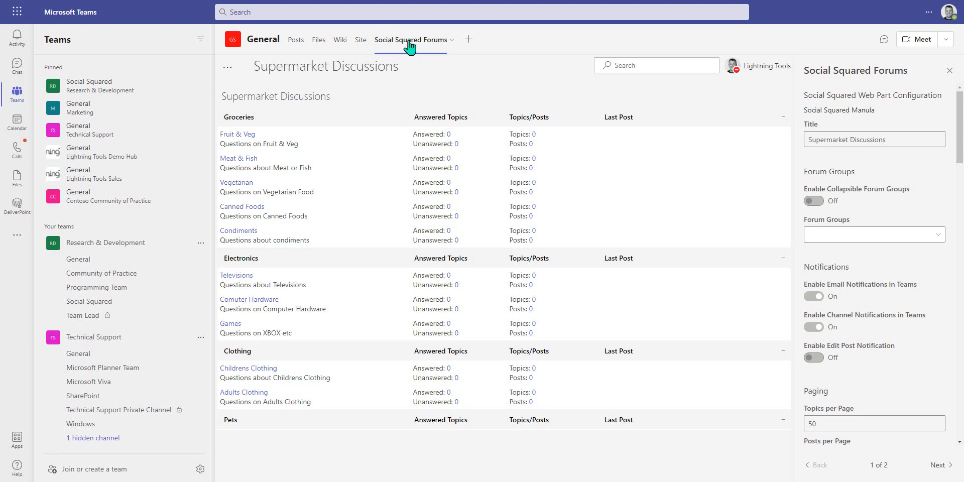
Rename the channel's Social Squared Forums tab to "Discussion Board" and save the new name
left_click(451, 45)
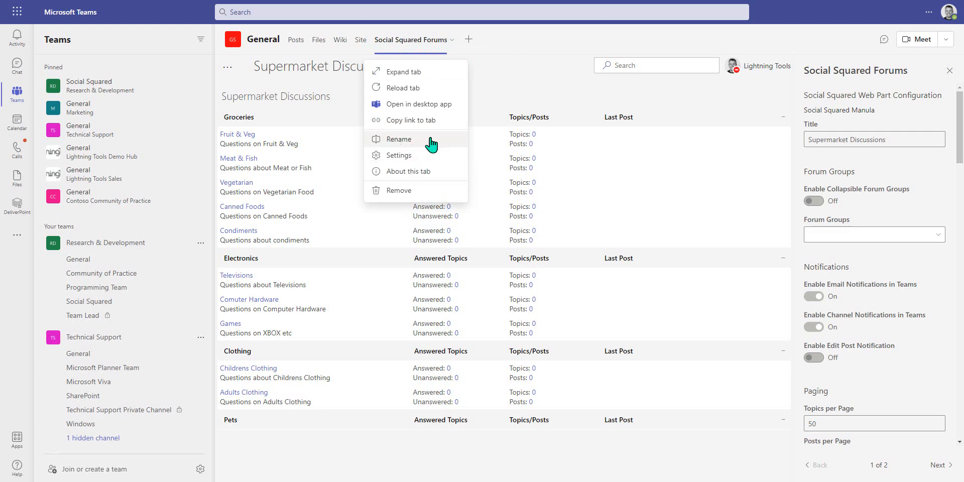
left_click(405, 140)
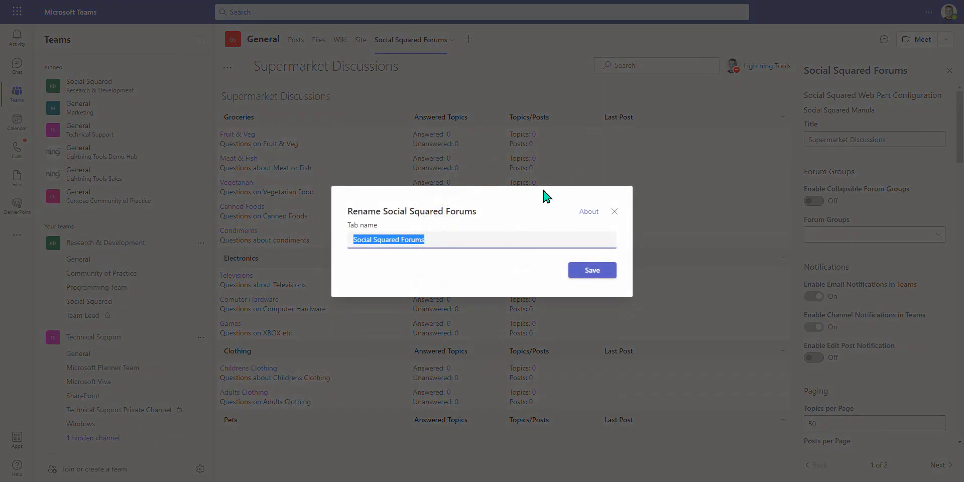
type("Discussion Board")
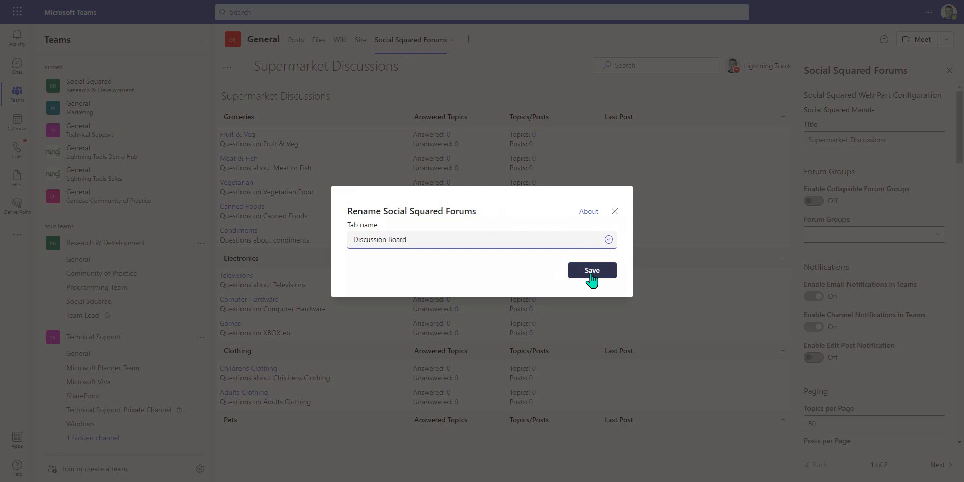
left_click(591, 272)
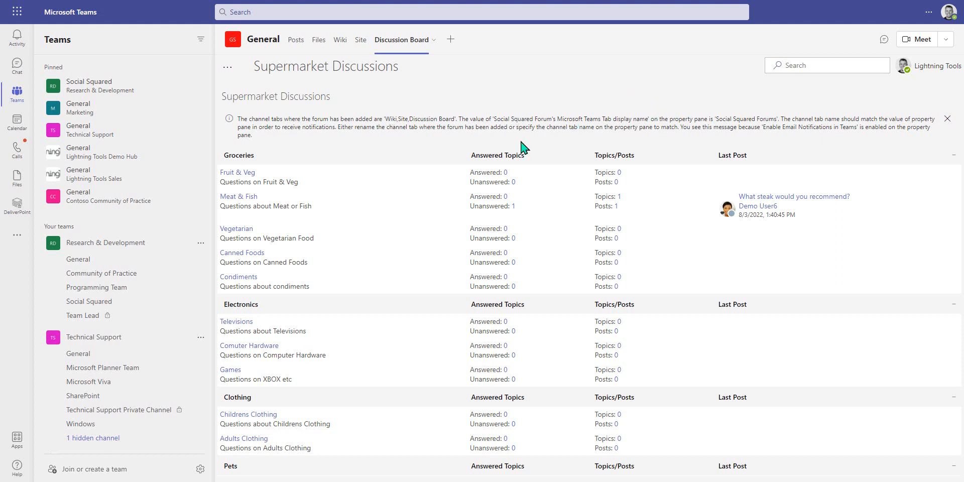
Set the Social Squared Forum's Microsoft Teams Tab display name to "Discussion Board" in the tab's settings and dismiss the channel tab notice
left_click(431, 41)
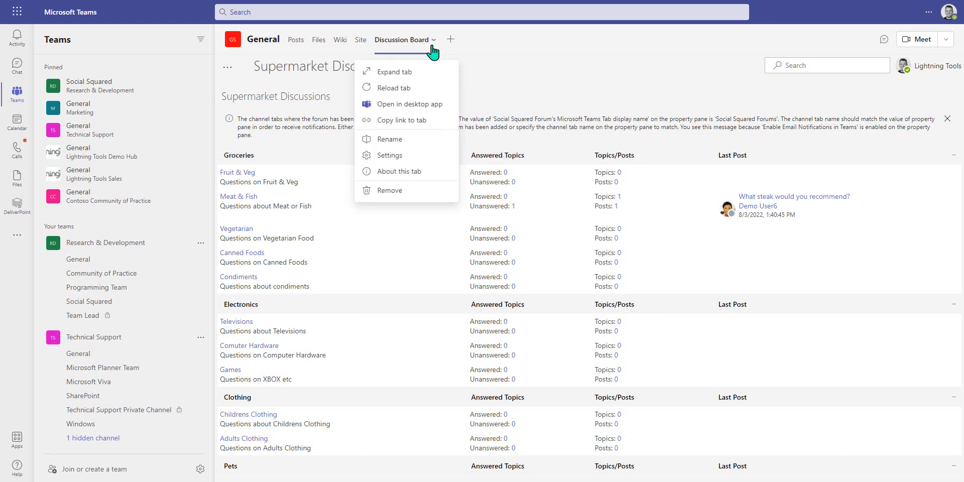
left_click(415, 156)
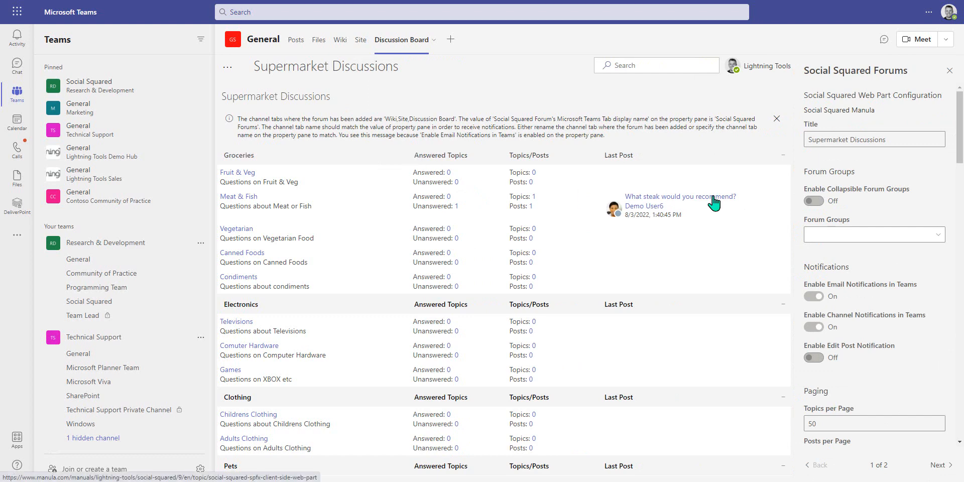
scroll(903, 130, "down", 2)
scroll(903, 129, "down", 10)
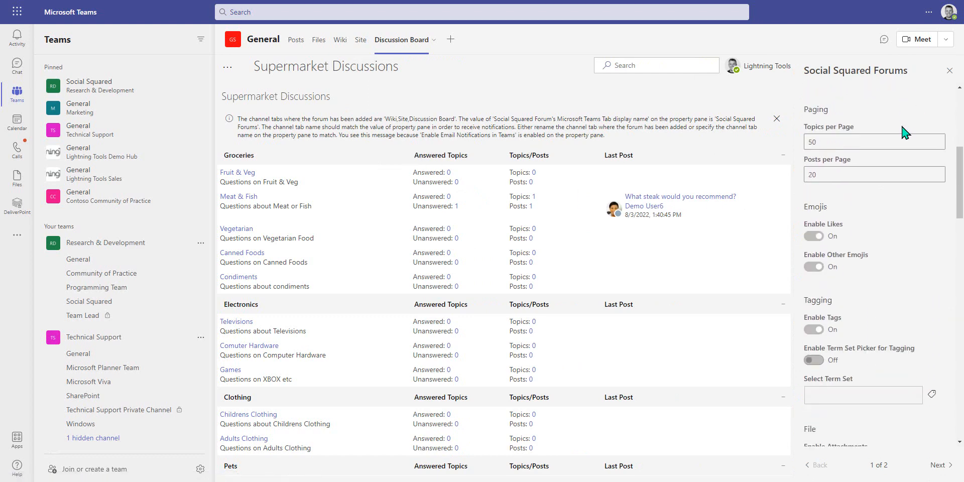
scroll(906, 131, "down", 6)
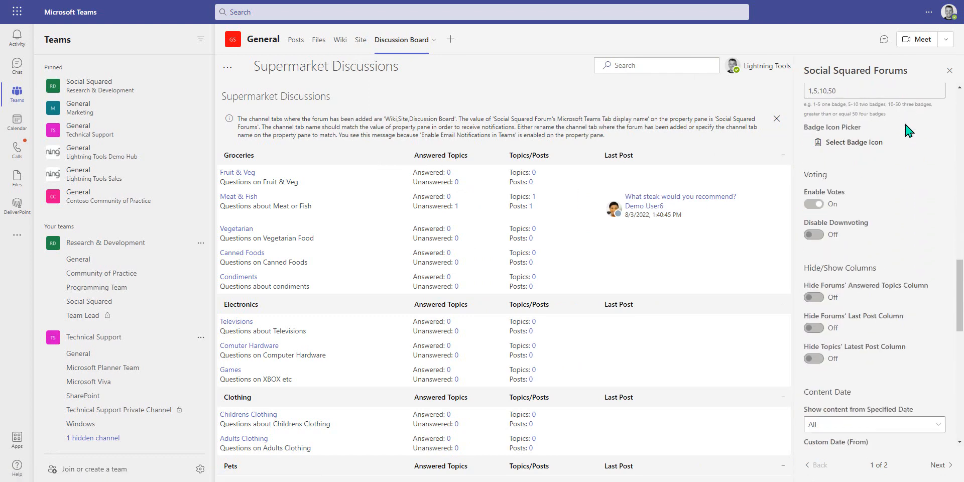
scroll(907, 133, "down", 5)
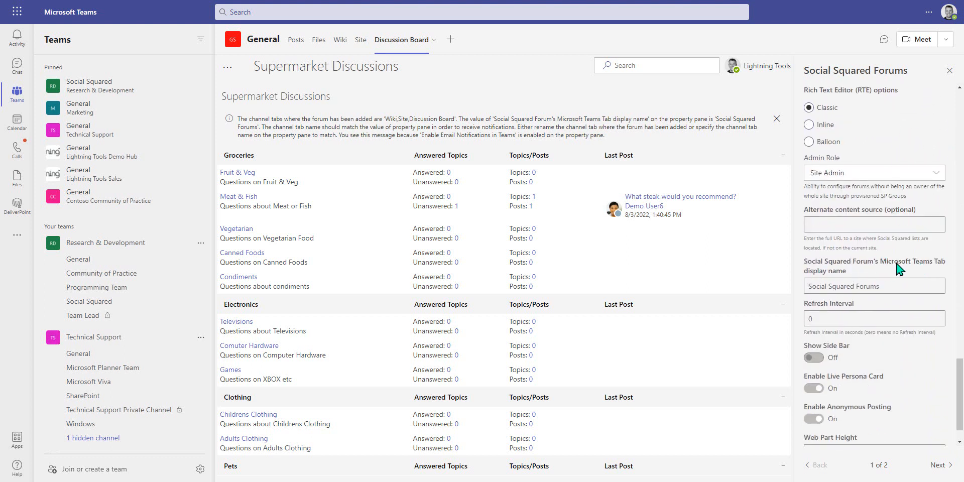
triple_click(883, 288)
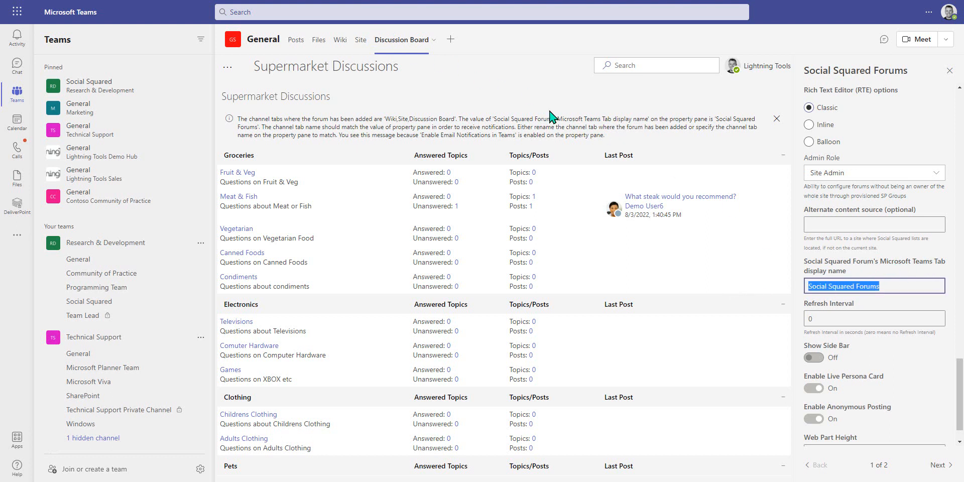
type("Di")
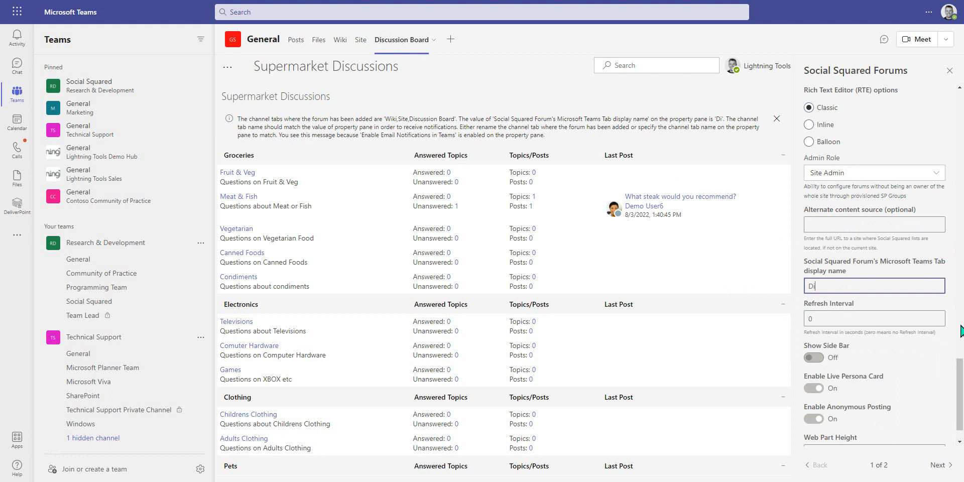
type("scussion")
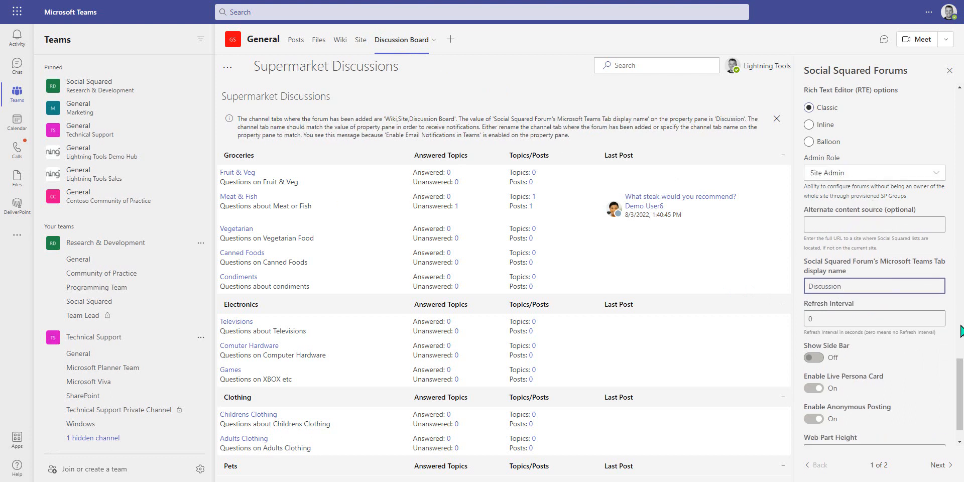
type(" Board")
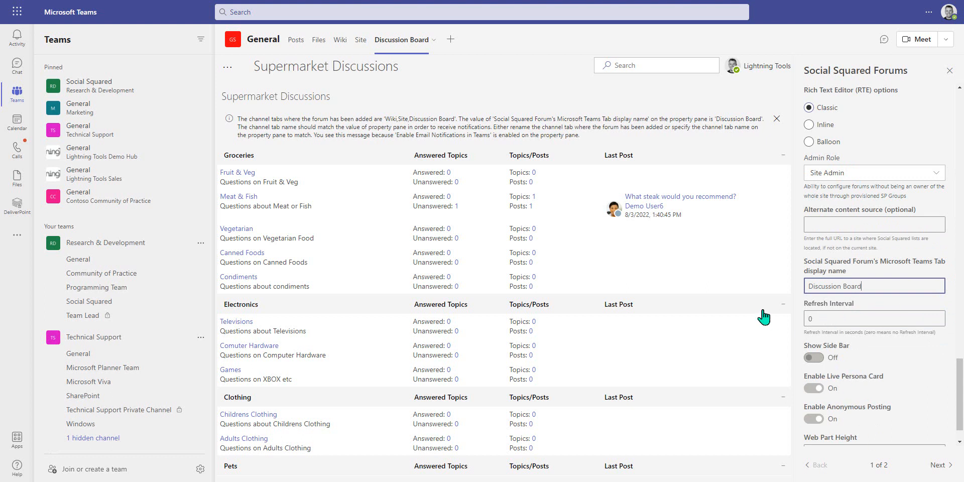
left_click(944, 355)
left_click(777, 121)
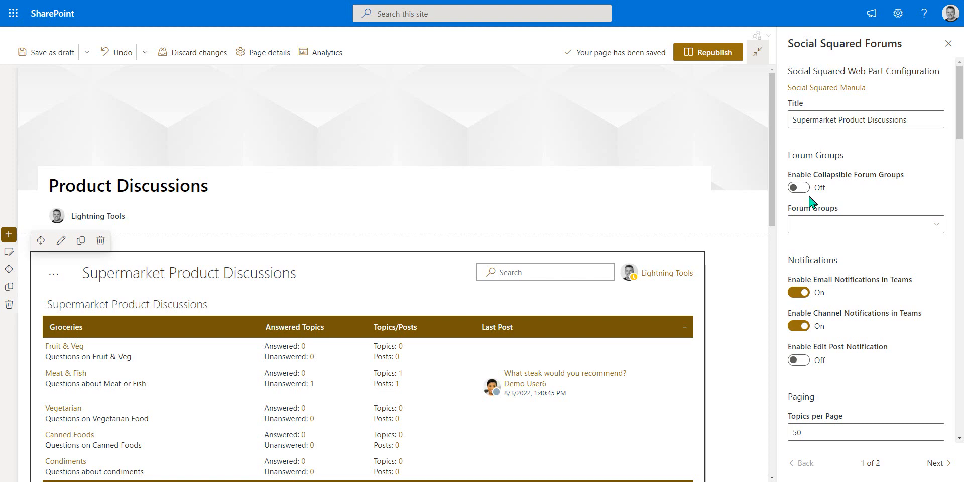
Switch to SharePoint and collapse the Groceries and Electronics forum groups in the web part
scroll(718, 205, "down", 2)
left_click(684, 230)
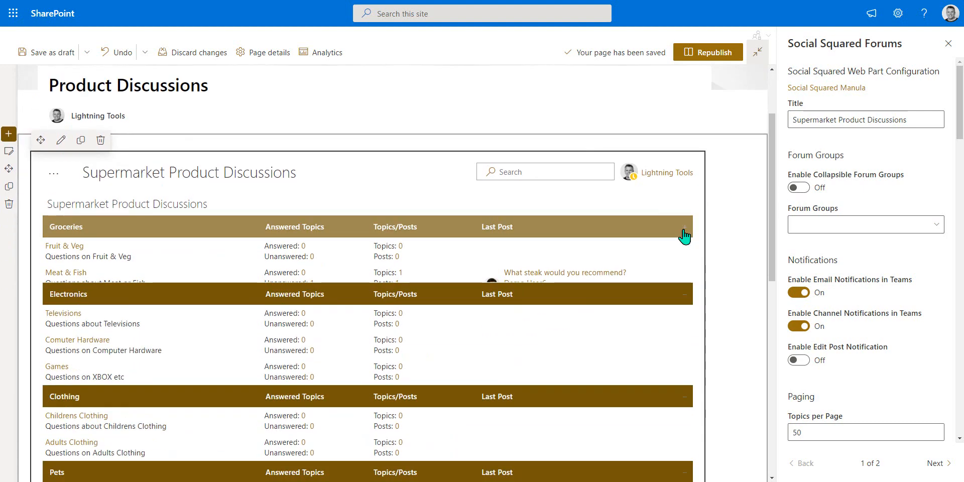
left_click(685, 232)
left_click(685, 232)
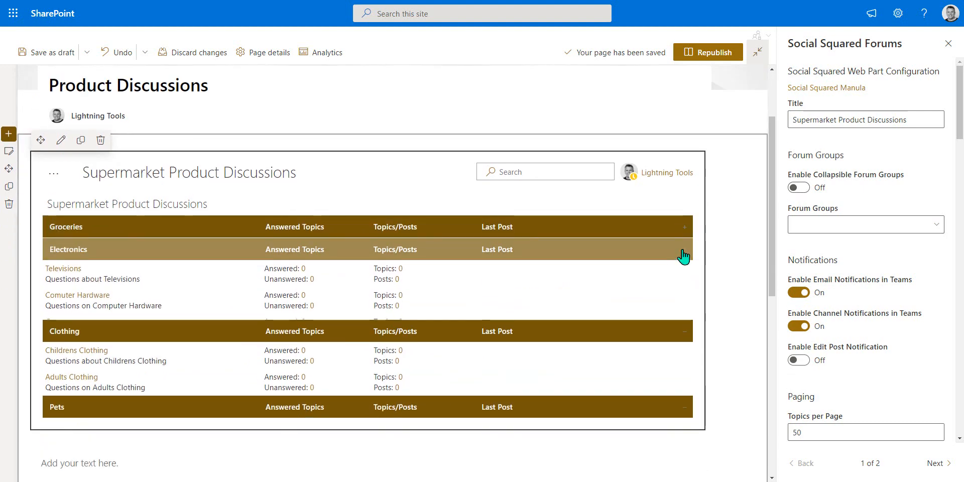
Re-expand the Electronics and Groceries groups and try the Enable Collapsible Forum Groups setting with the Groceries group
left_click(683, 252)
left_click(684, 232)
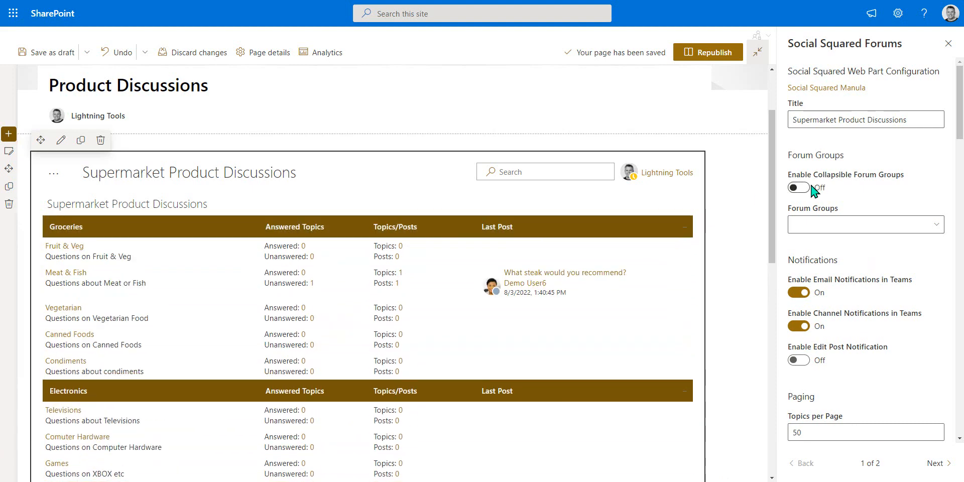
left_click(813, 190)
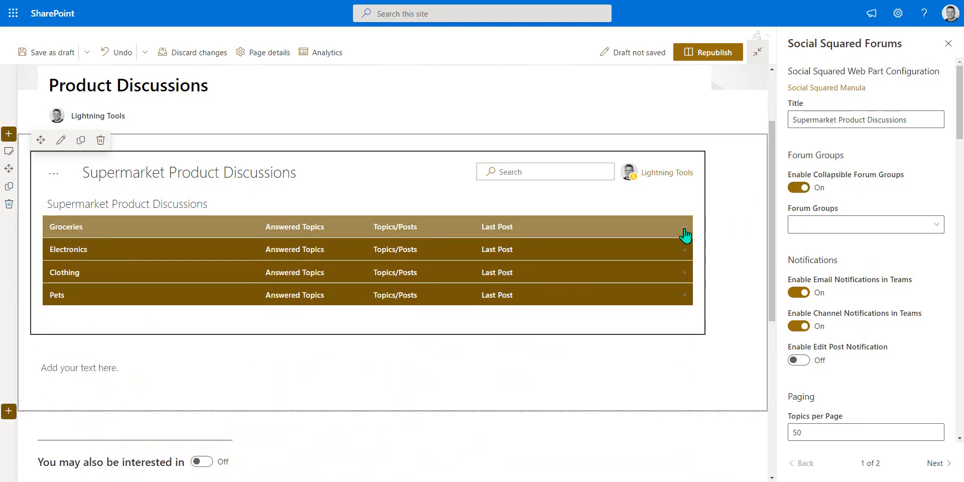
left_click(685, 233)
left_click(798, 188)
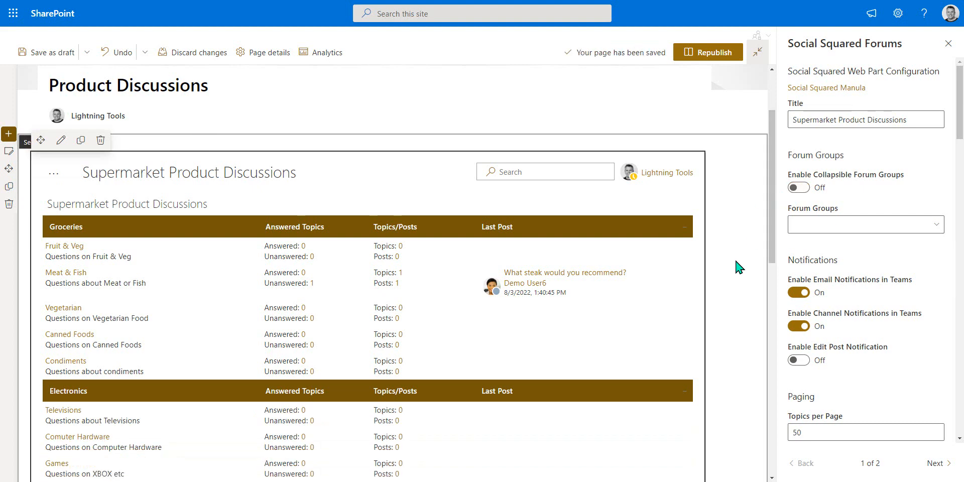
Look over the web part's selectable forum groups and republish the Product Discussions page
left_click(856, 226)
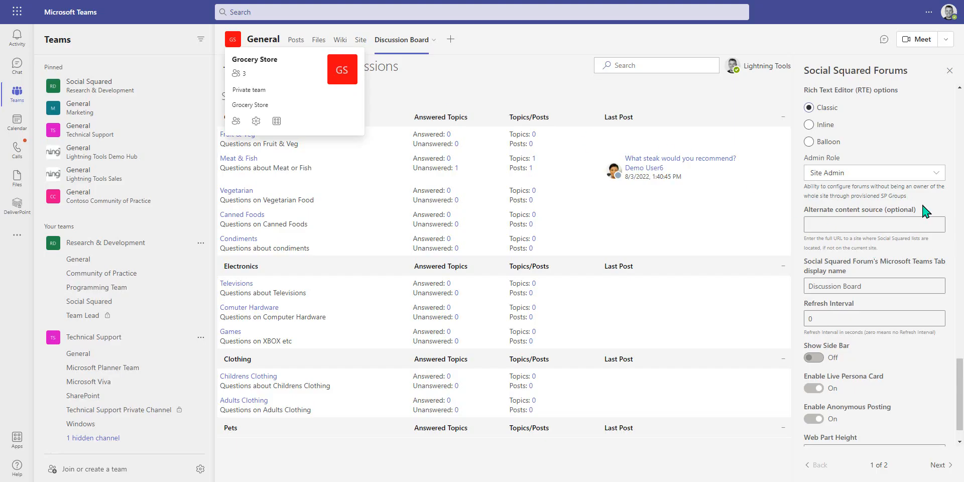
scroll(922, 215, "up", 15)
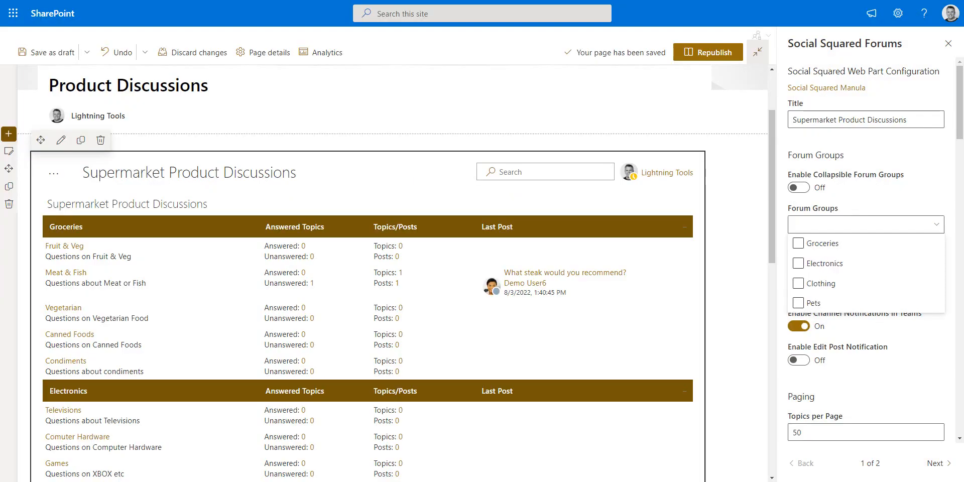
left_click(714, 57)
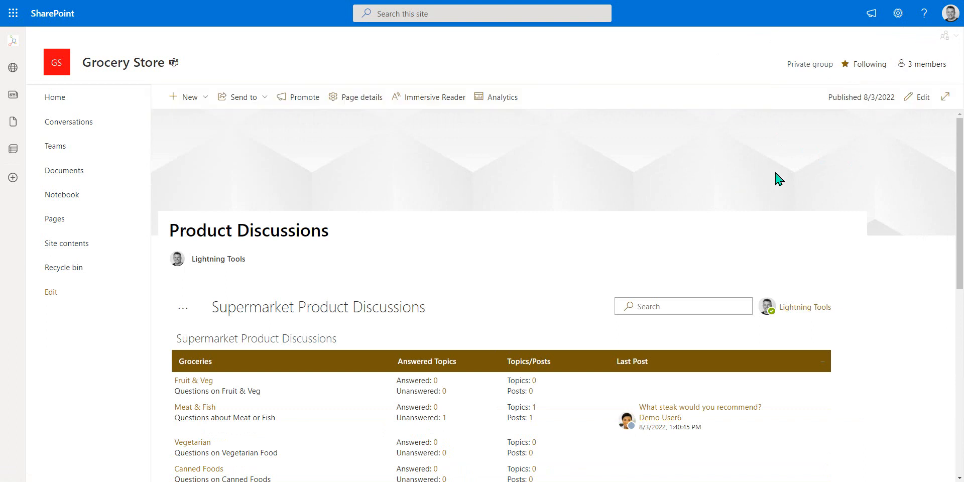
scroll(761, 189, "down", 2)
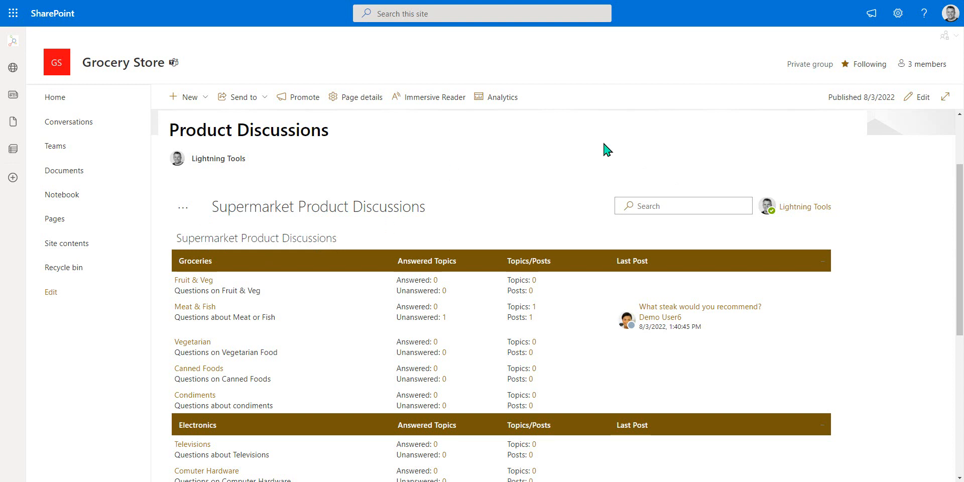
Create a new site page from the Blank template and name it "Groceries Discussions"
left_click(899, 13)
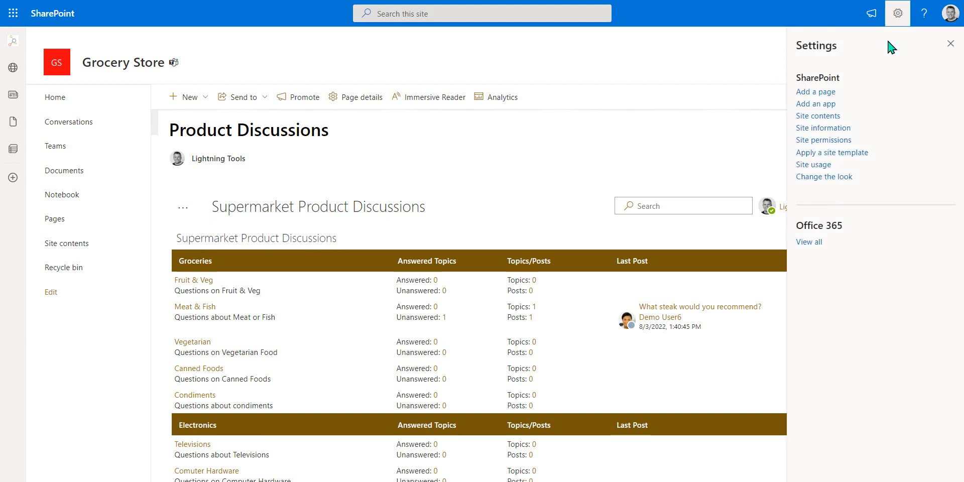
left_click(833, 92)
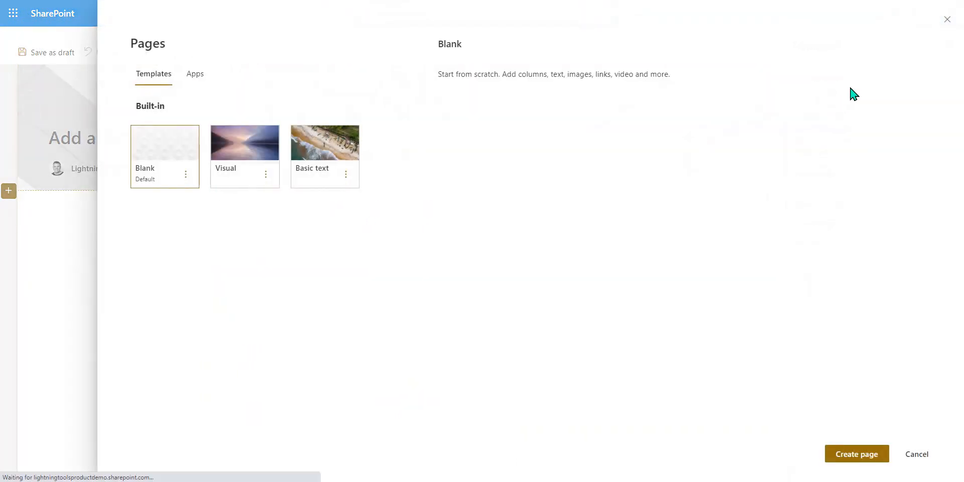
left_click(868, 455)
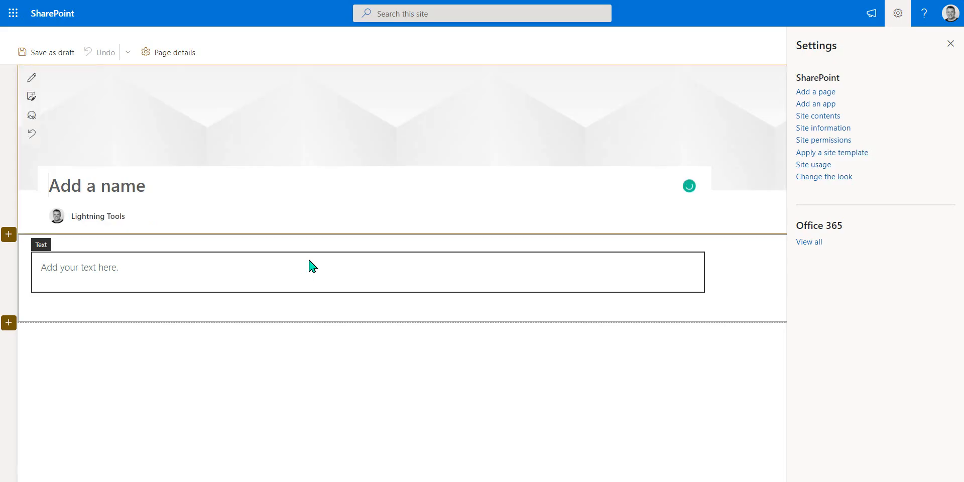
type("Groc")
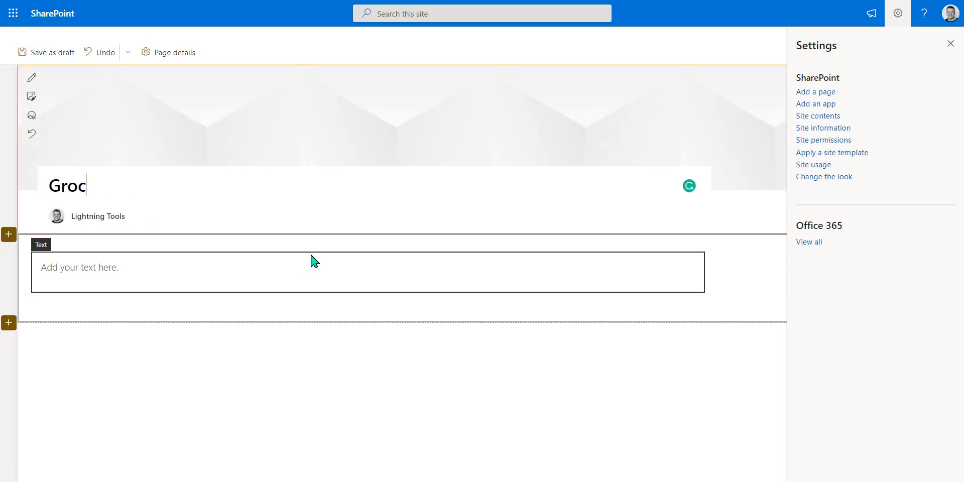
type("eries Discussions")
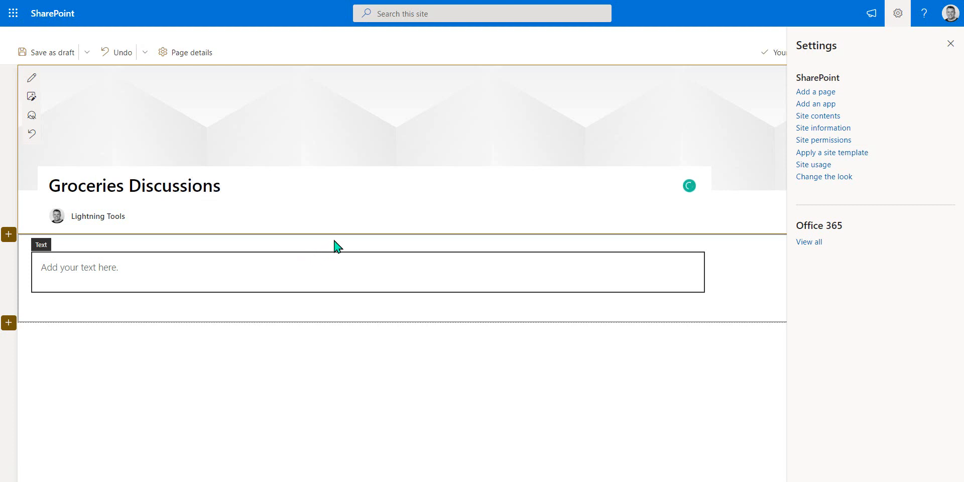
Add a Social Squared Forums web part to the Groceries Discussions page and limit its forum groups to Groceries
left_click(368, 243)
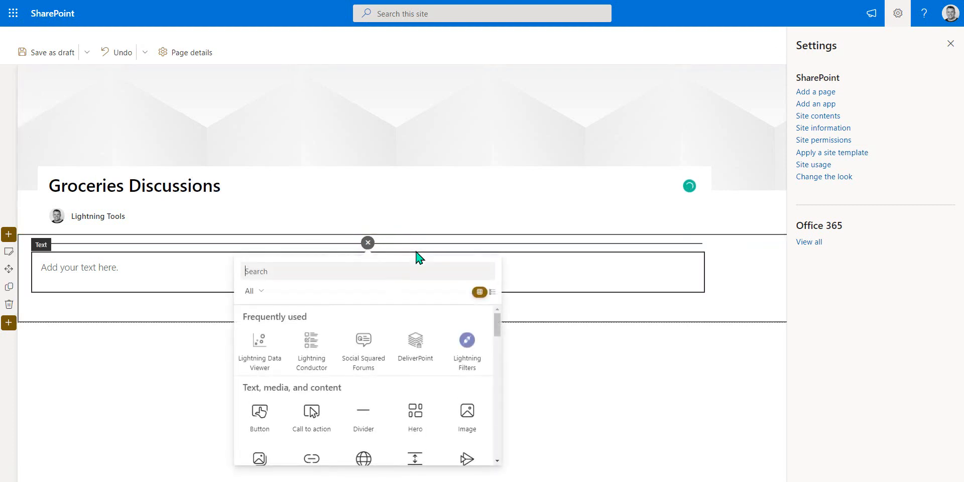
left_click(376, 355)
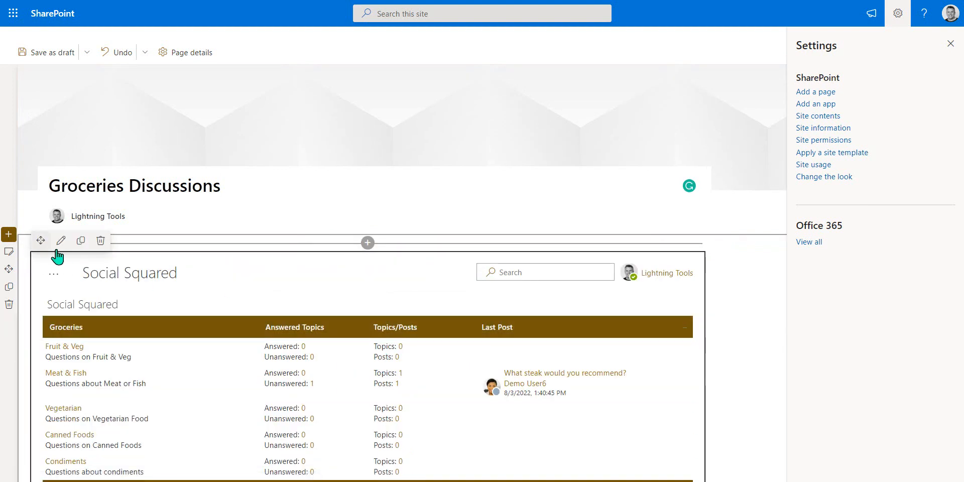
left_click(950, 45)
left_click(897, 229)
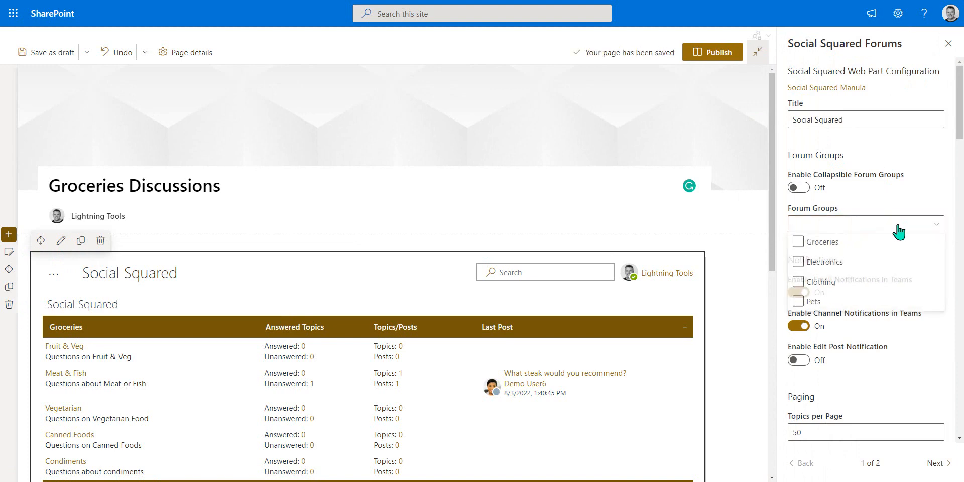
left_click(803, 245)
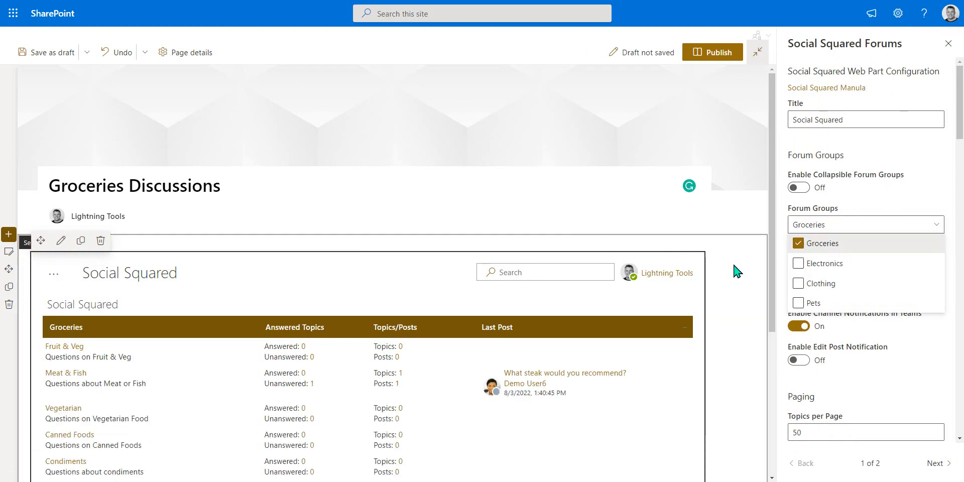
scroll(534, 103, "down", 4)
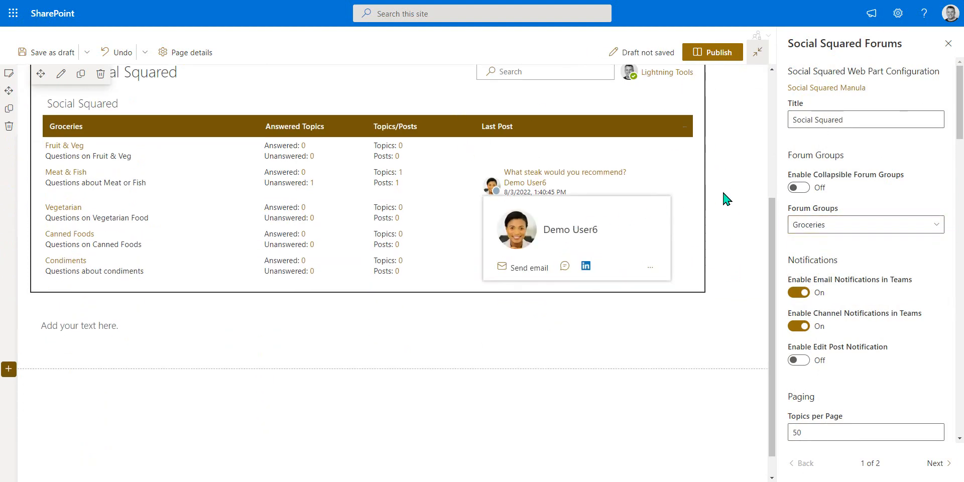
Publish the Groceries Discussions page and dismiss the page promotion options
scroll(726, 187, "up", 2)
left_click(698, 59)
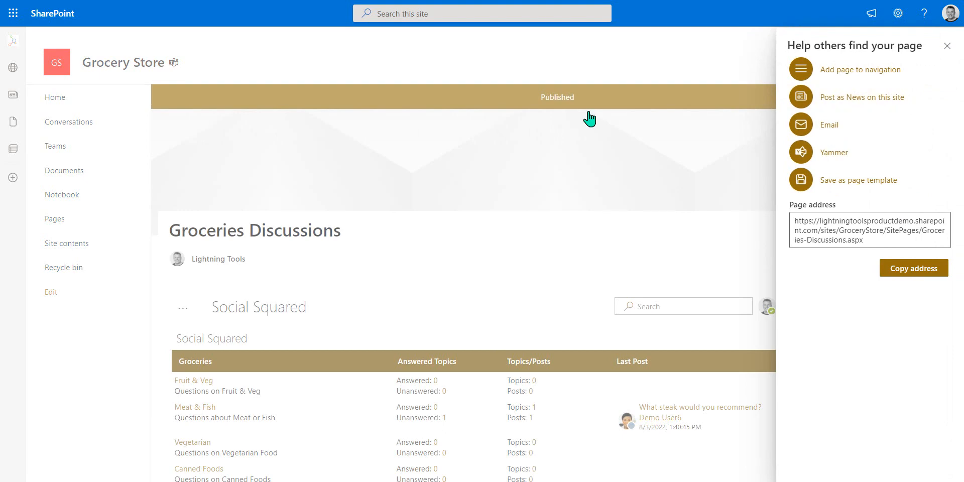
left_click(948, 45)
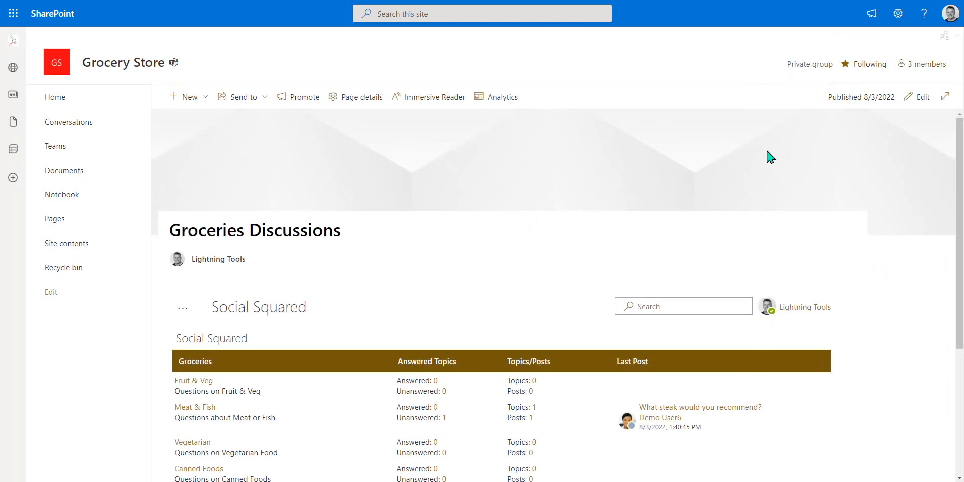
scroll(609, 258, "down", 3)
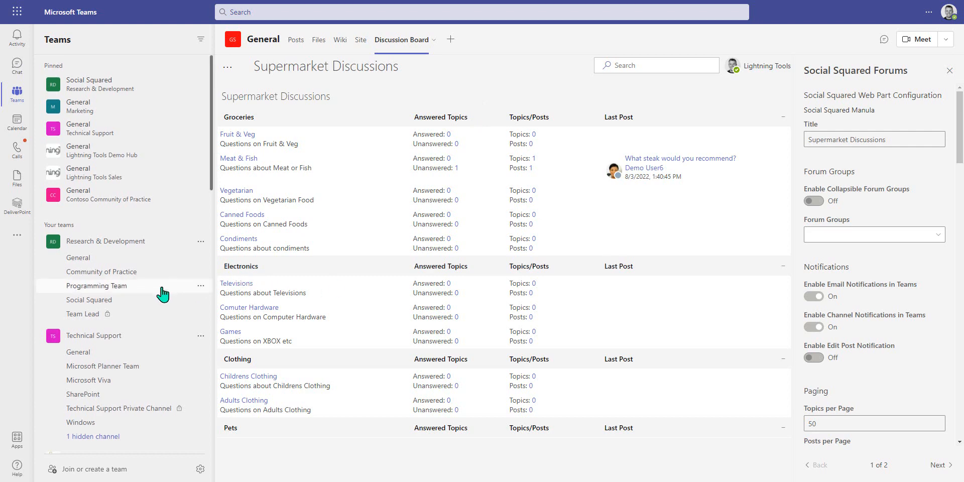
Switch to Microsoft Teams and add a standard channel named "Electronics" to the Grocery Store team
scroll(162, 291, "down", 10)
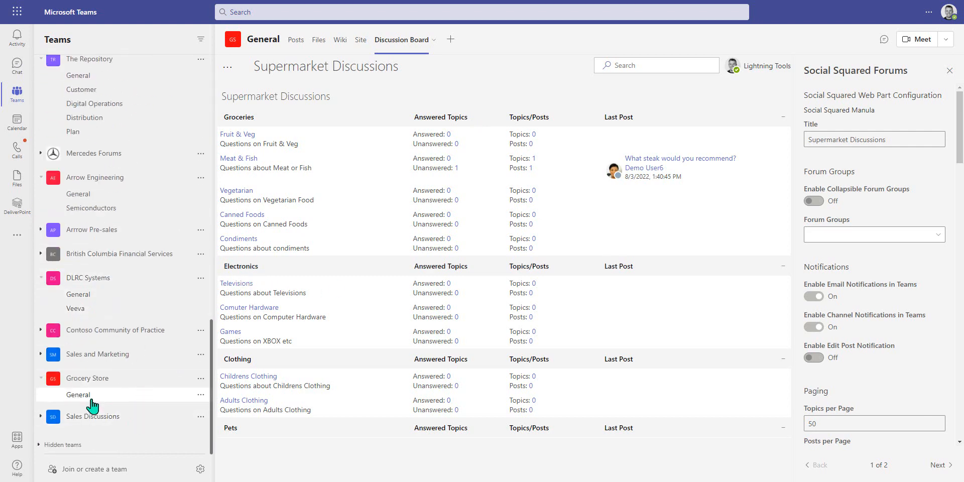
left_click(201, 378)
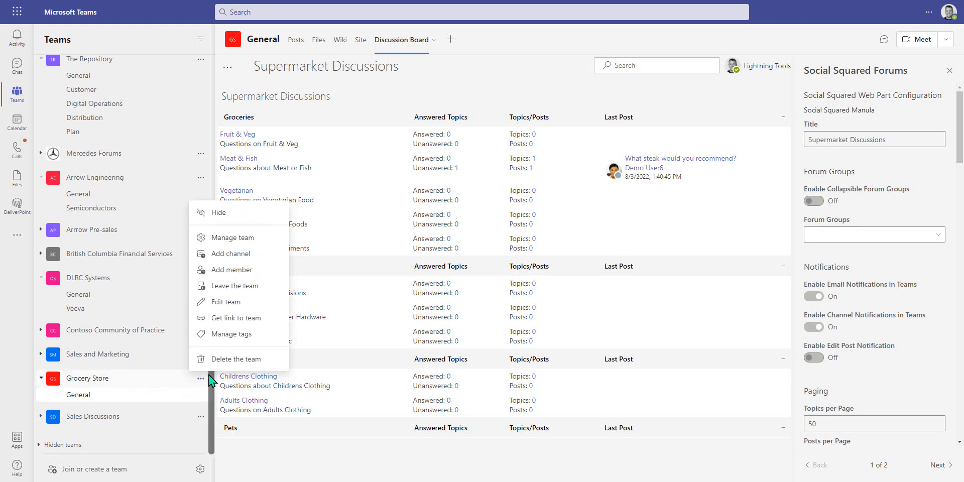
left_click(231, 254)
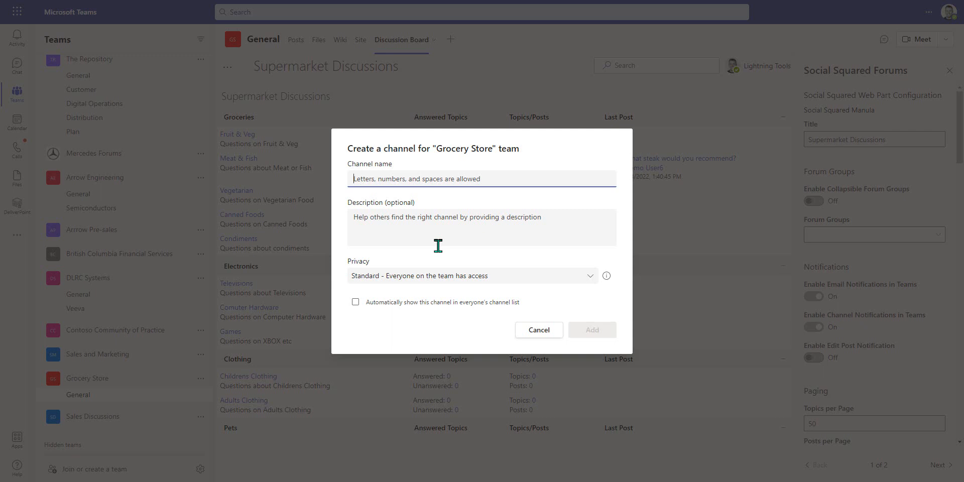
type("Electronics")
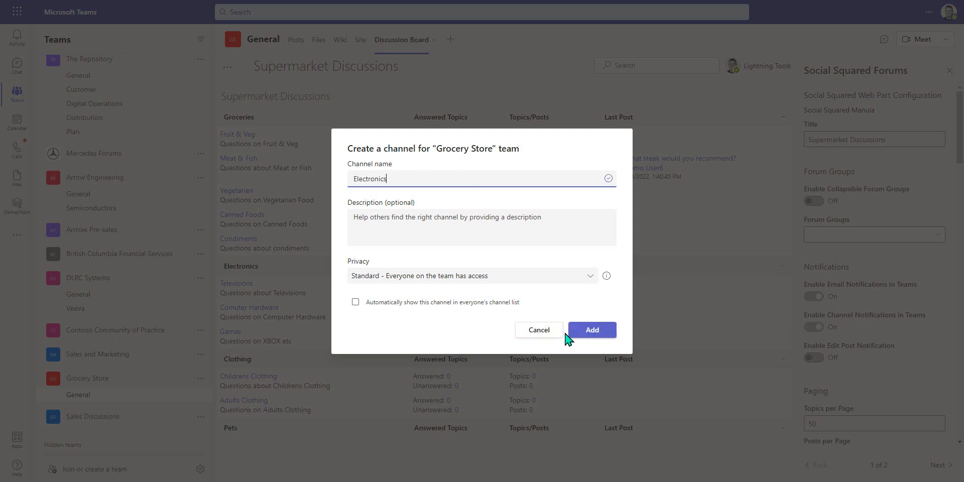
left_click(578, 333)
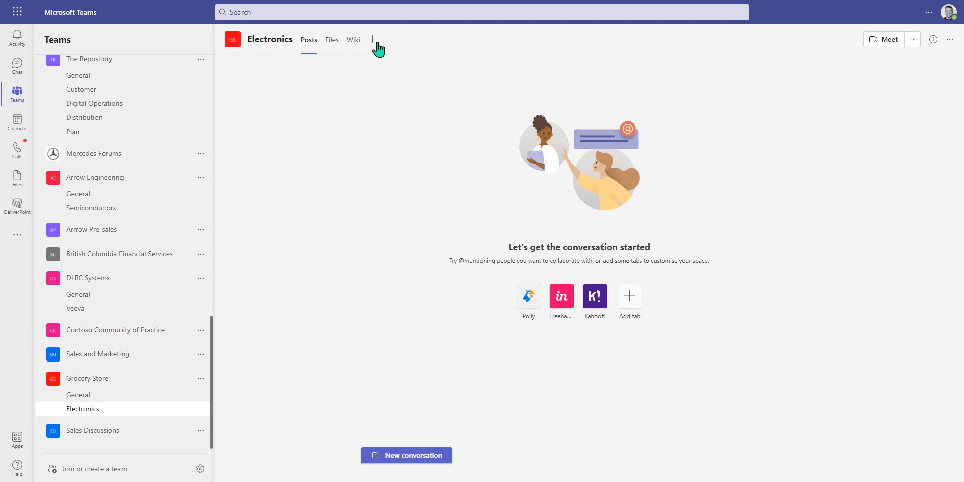
Add a Social Squared Forums tab to the Electronics channel, keeping the option to post about it
left_click(372, 40)
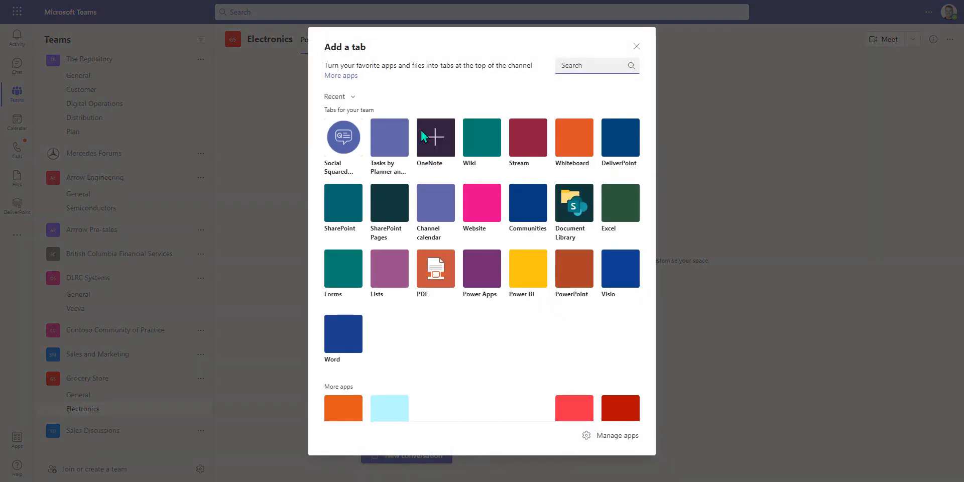
left_click(341, 134)
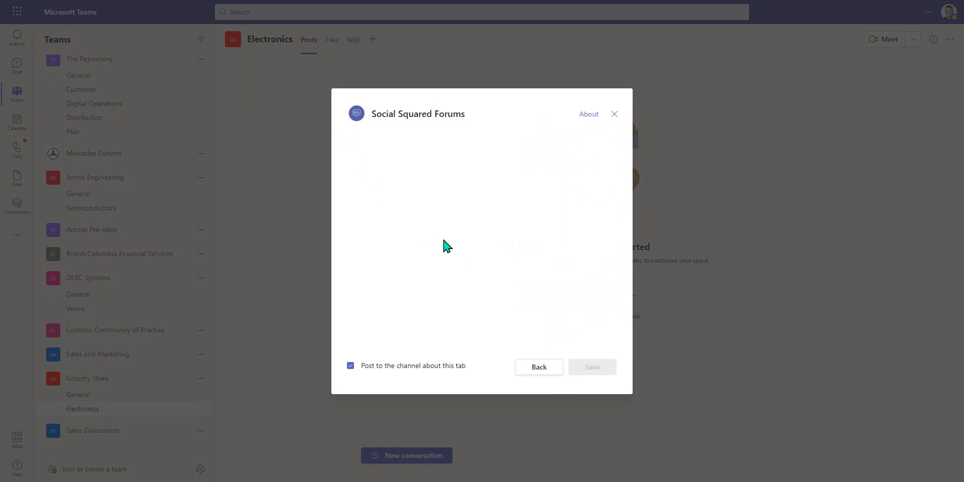
left_click(584, 367)
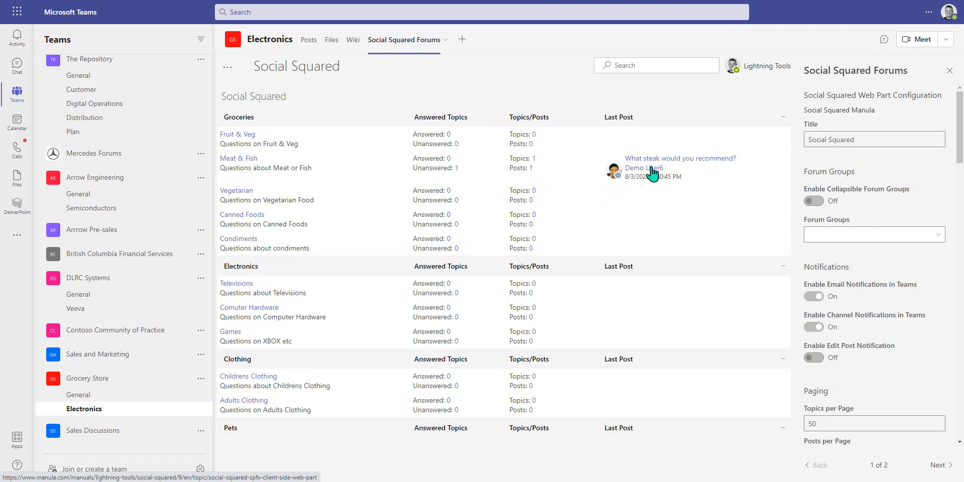
Limit the new tab's forum groups to Electronics in its web part settings
left_click(916, 237)
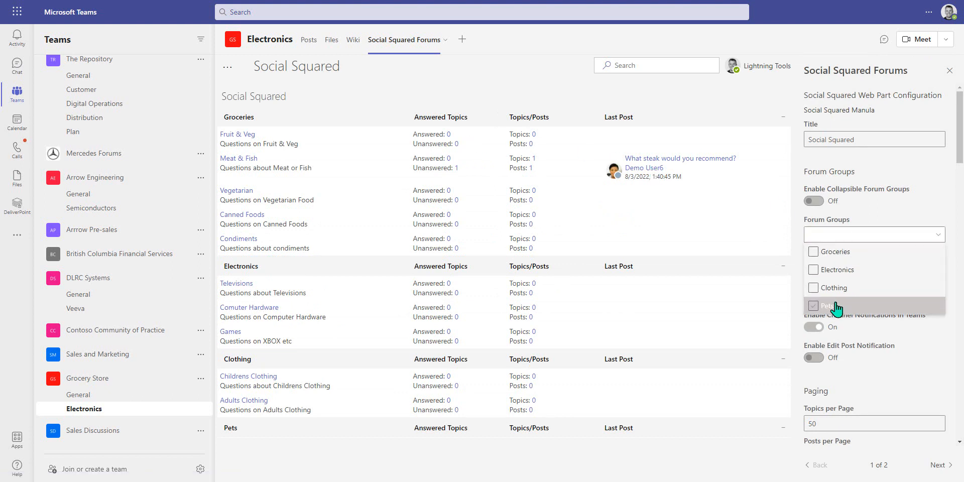
left_click(818, 274)
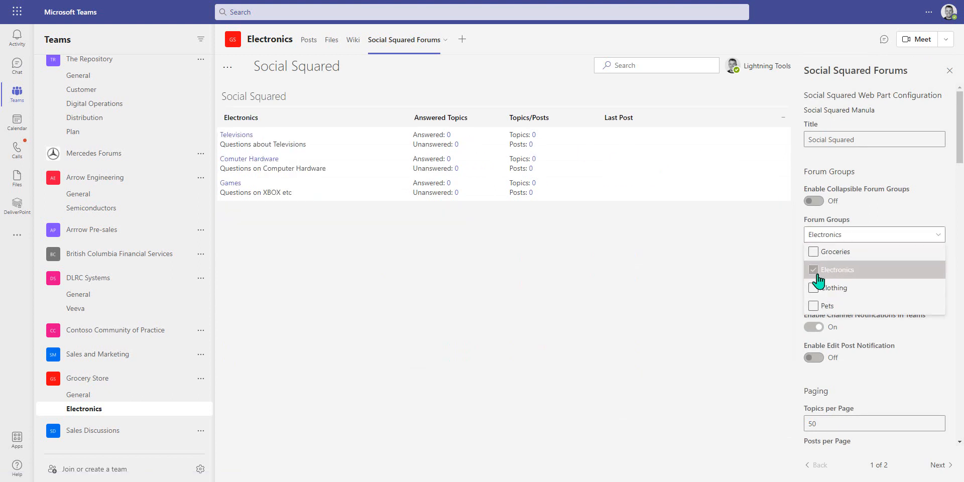
left_click(724, 323)
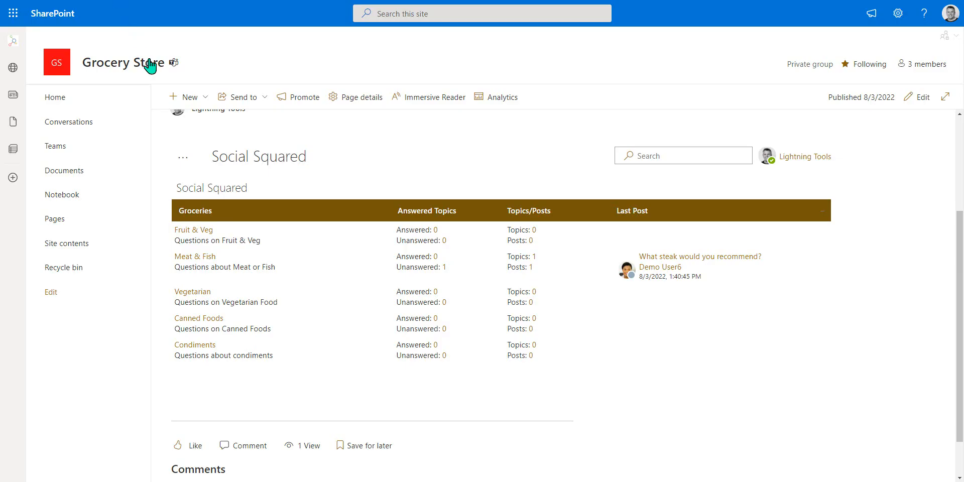
Switch to SharePoint and open the Grocery Store site's Site Pages library from the site contents
scroll(424, 181, "up", 3)
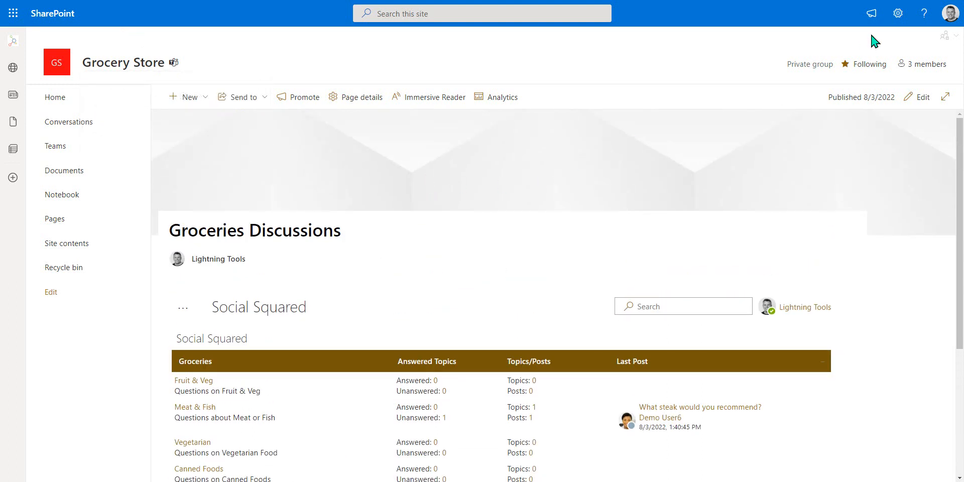
left_click(898, 14)
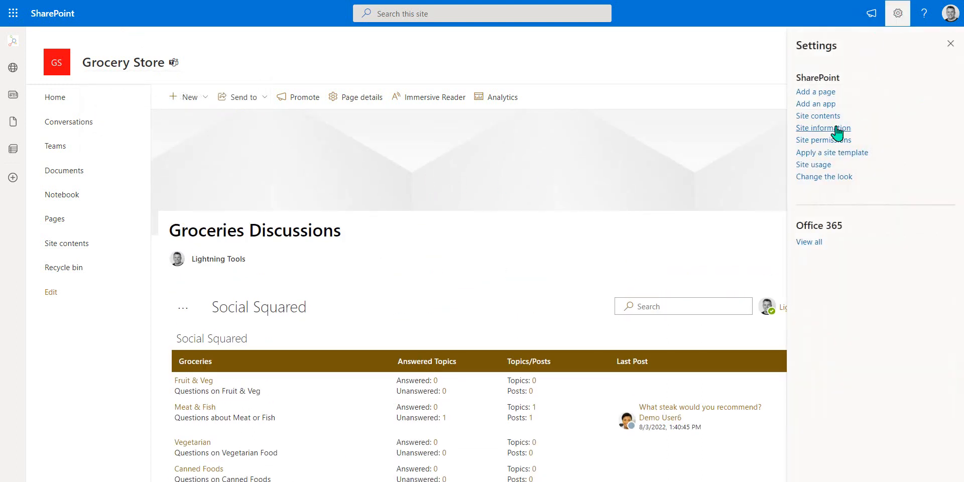
left_click(820, 116)
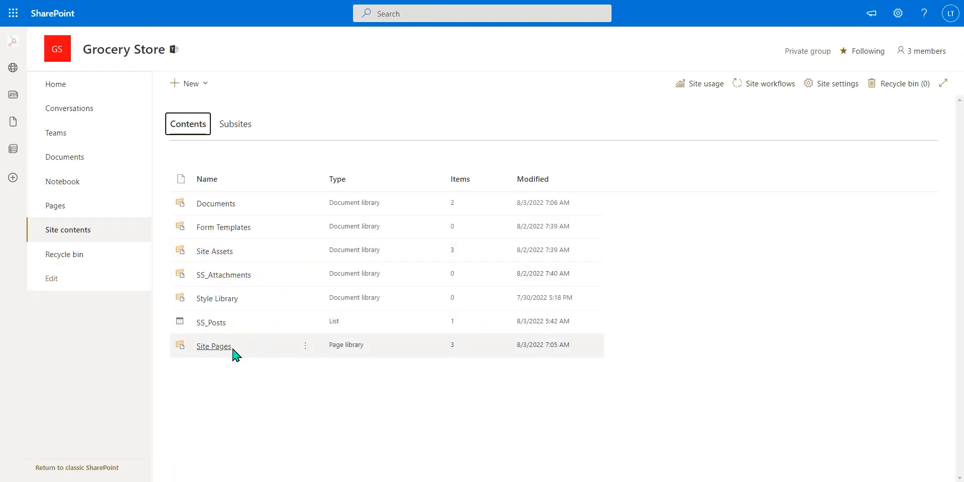
left_click(223, 360)
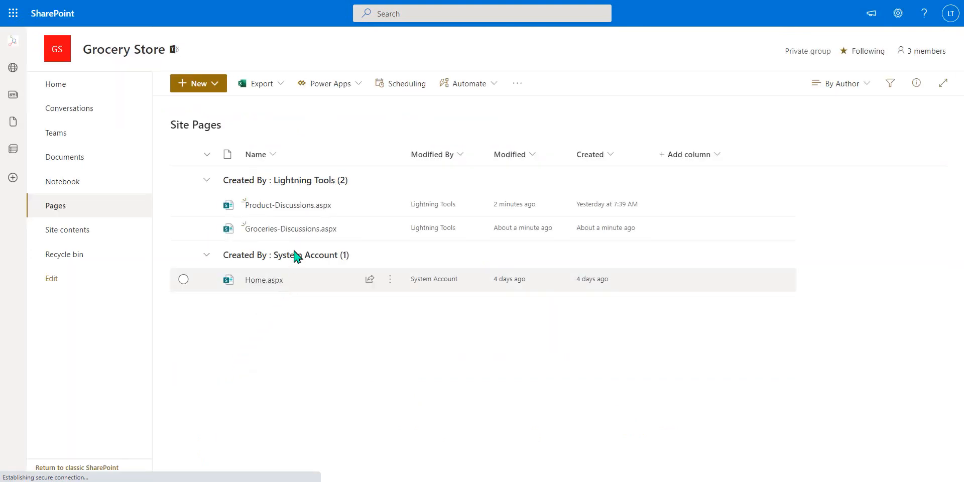
Open the Product Discussions page in edit mode and show the settings of its Social Squared Forums web part
left_click(295, 218)
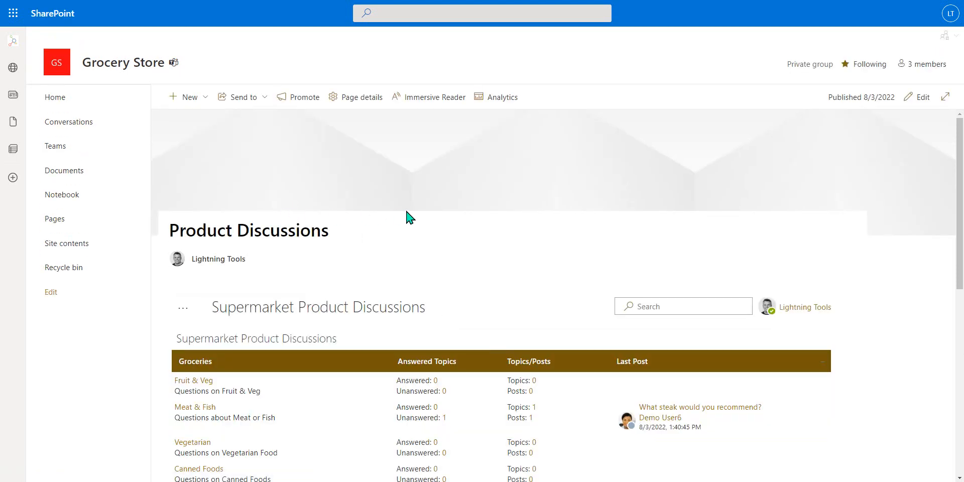
left_click(945, 96)
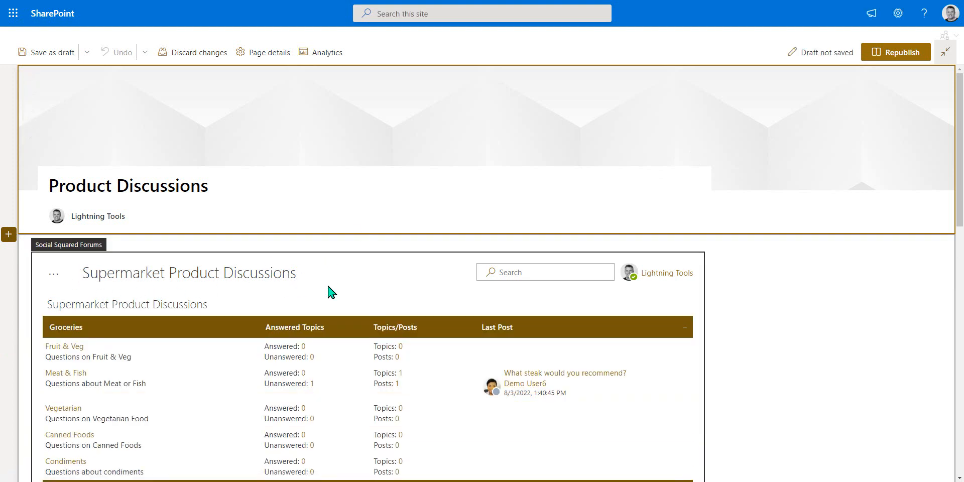
left_click(61, 241)
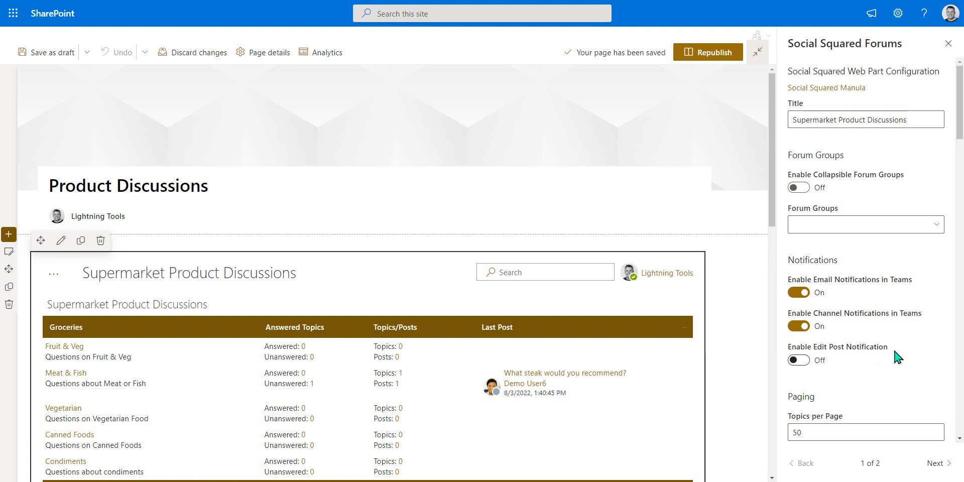
Look through the Fruit & Veg forum, and open the "What steak would you recommend?" topic to show its post's emoji reactions
scroll(854, 314, "down", 2)
scroll(855, 313, "down", 2)
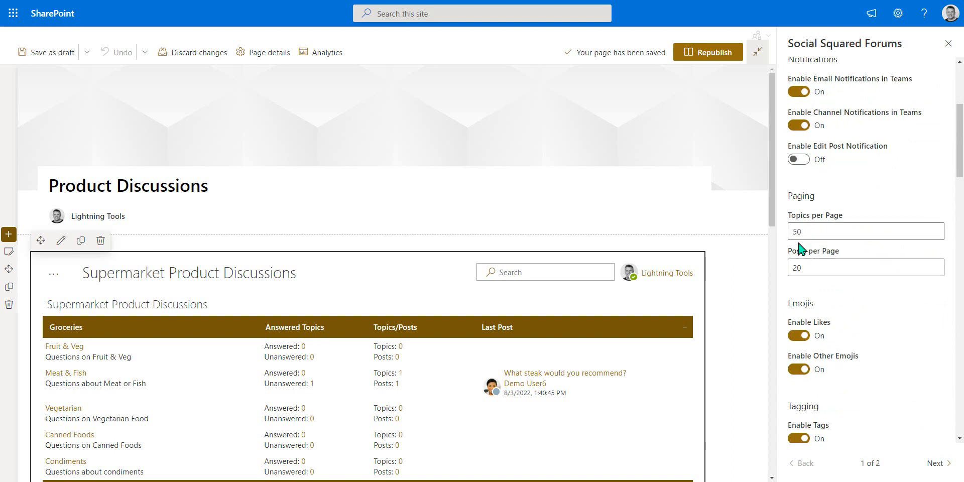
scroll(427, 342, "down", 2)
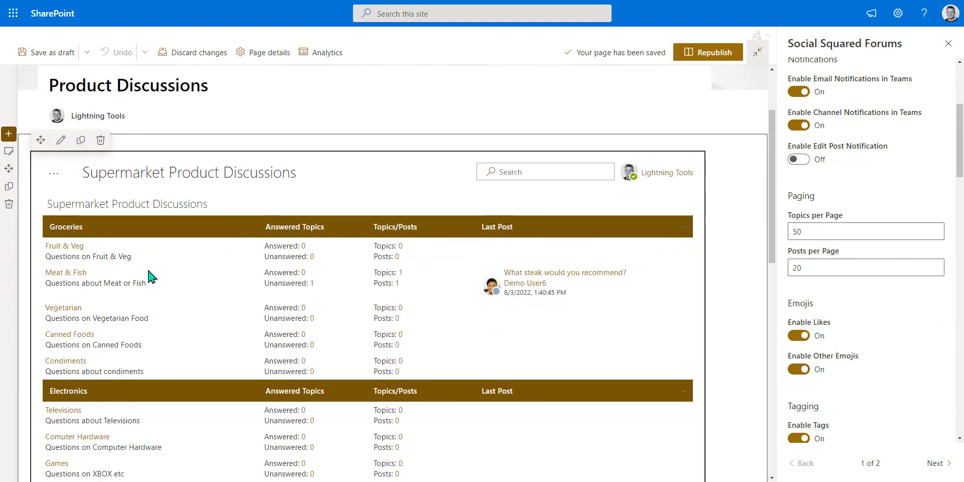
left_click(78, 246)
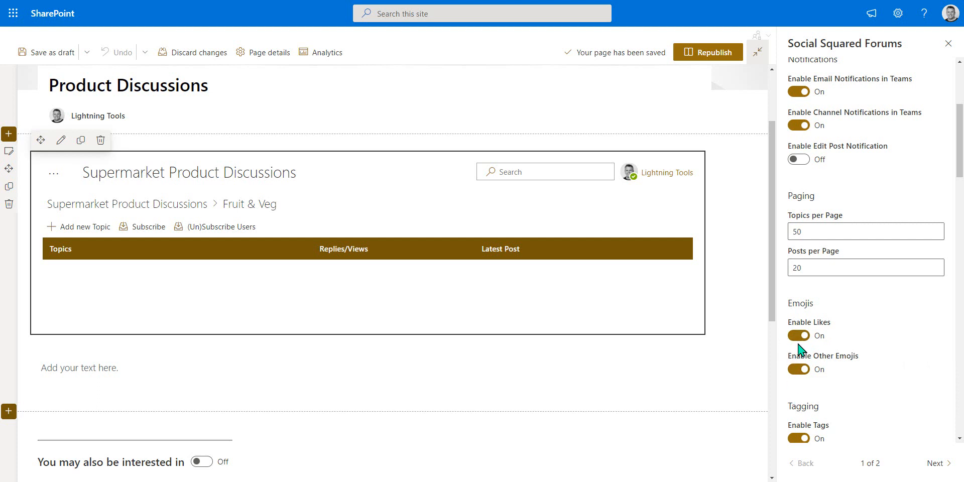
left_click(101, 206)
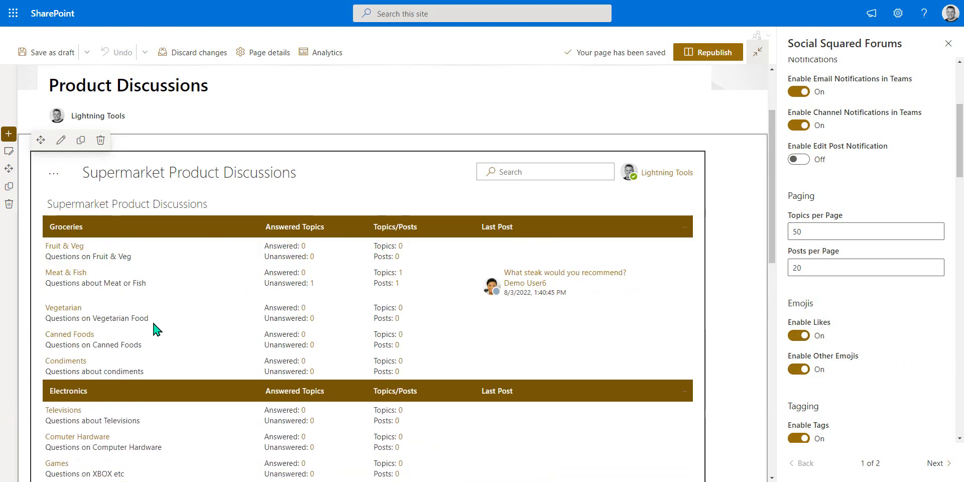
left_click(588, 274)
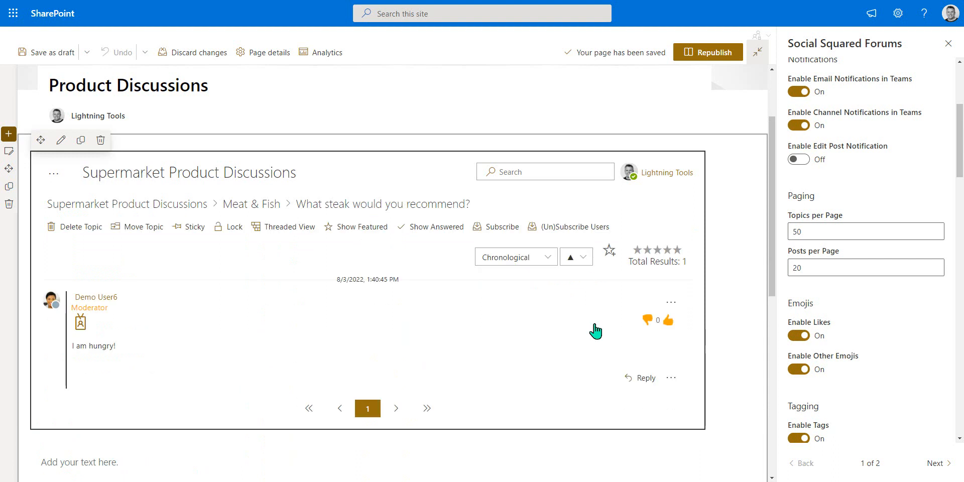
left_click(674, 304)
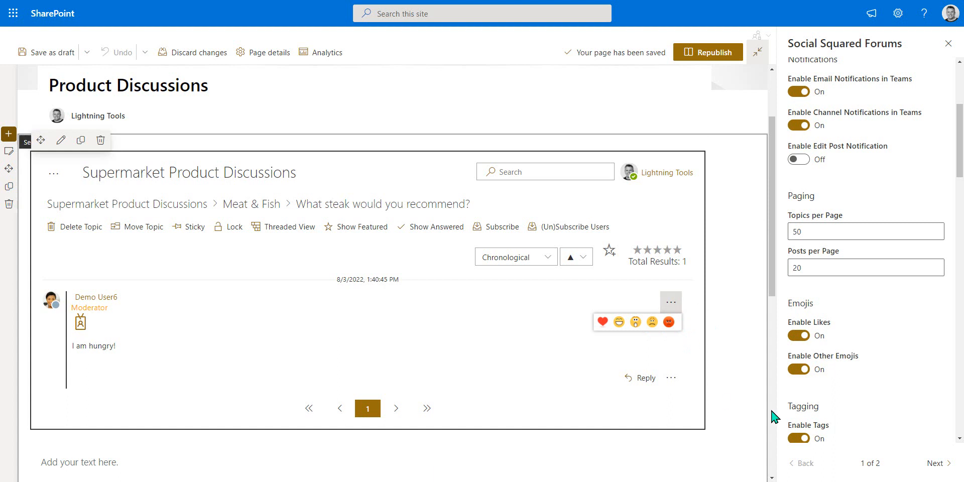
Turn off likes and other emojis in the web part settings, also trying the post's reactions with only likes enabled
left_click(799, 336)
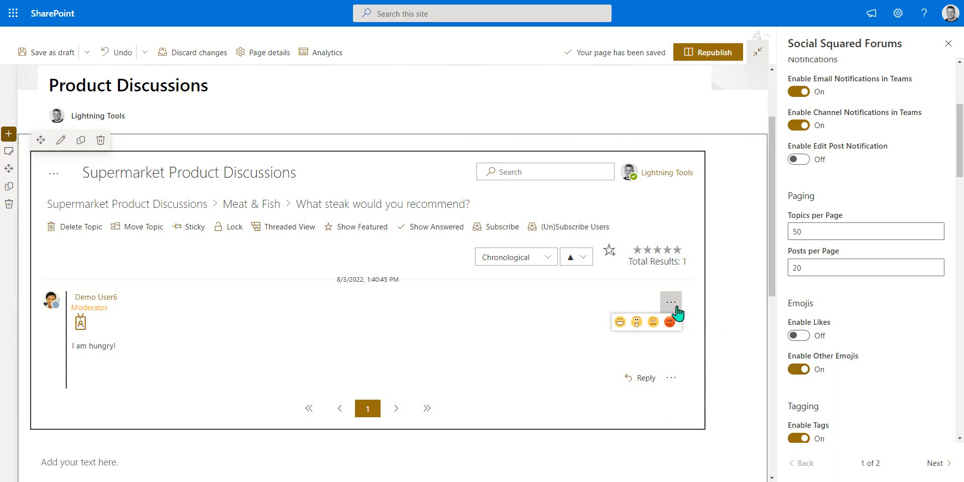
left_click(794, 370)
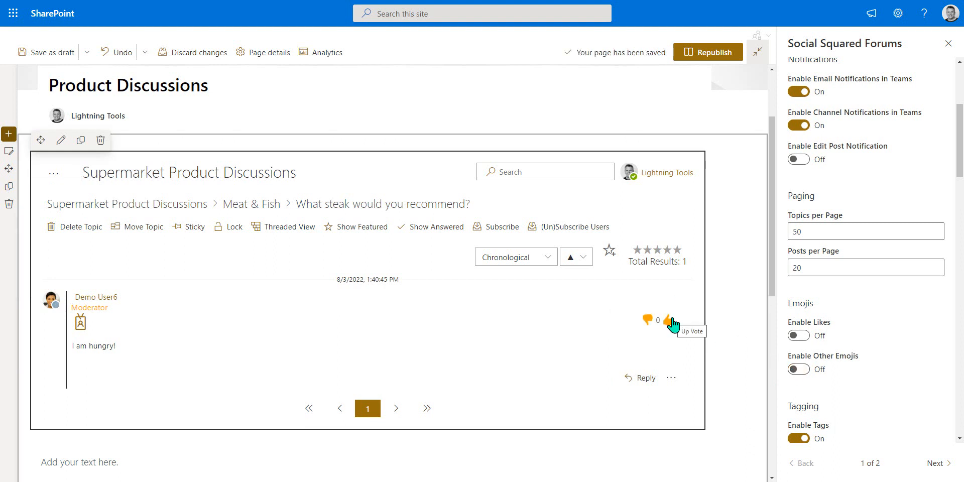
left_click(798, 336)
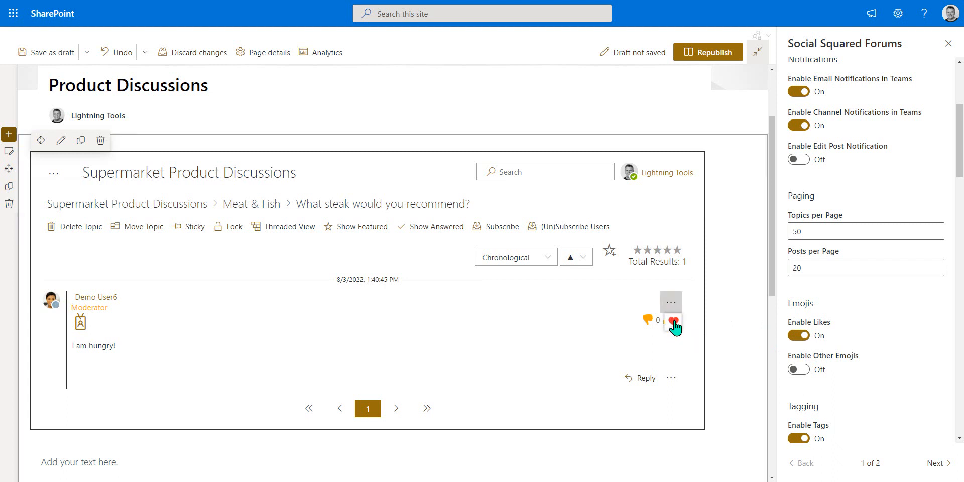
left_click(798, 336)
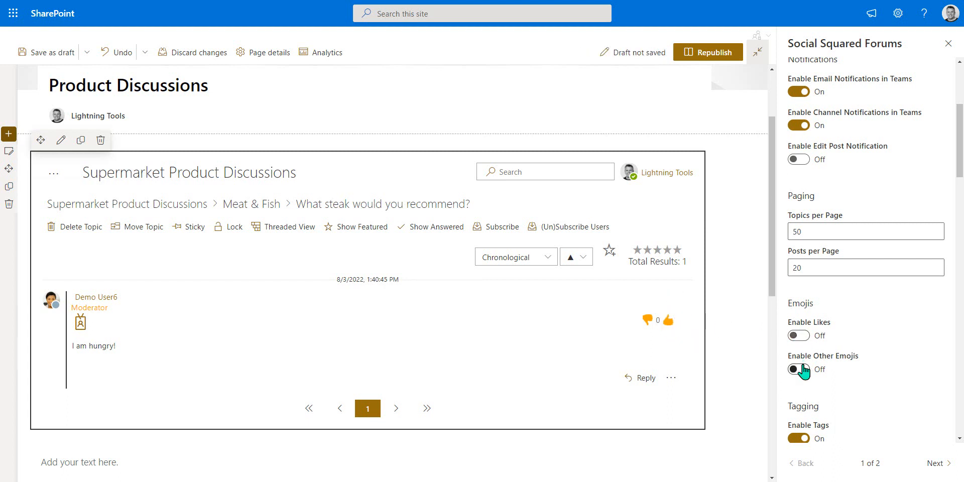
Re-enable other emojis and likes in the web part settings, checking the post's reaction choices after each change
left_click(799, 370)
left_click(671, 302)
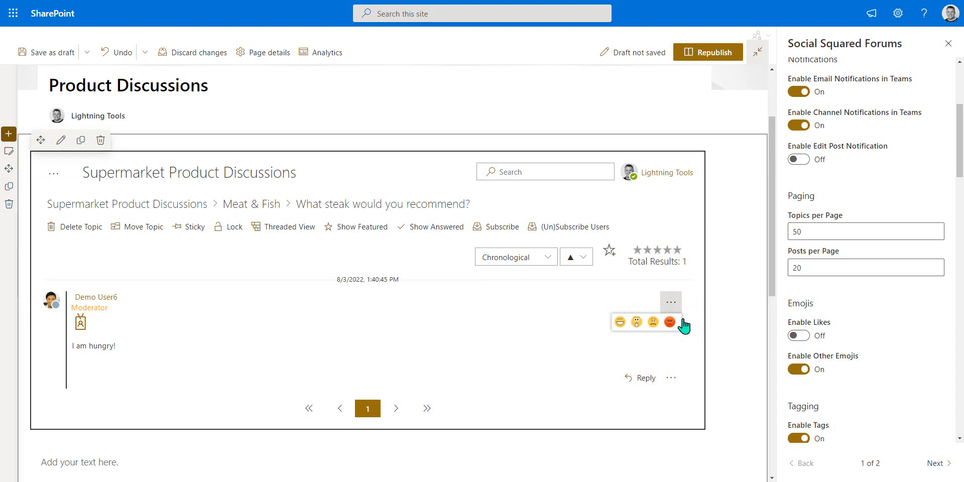
left_click(672, 303)
left_click(794, 336)
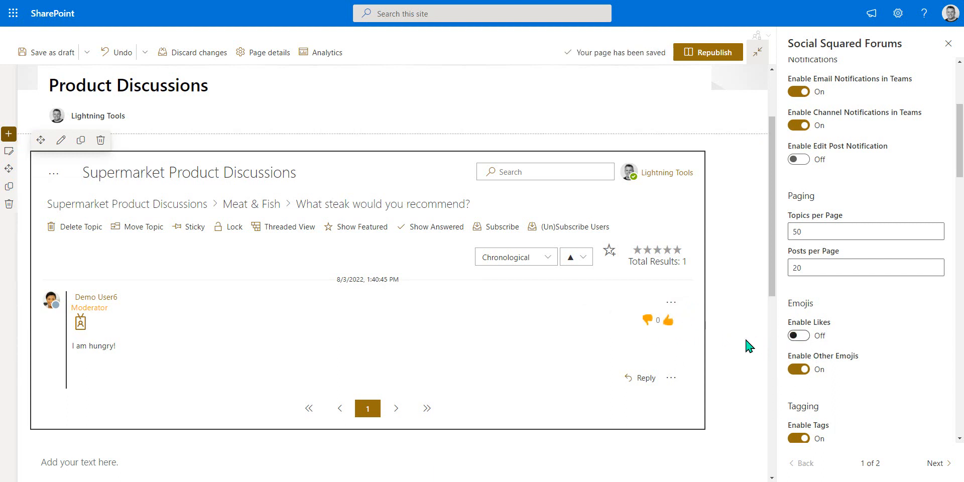
left_click(671, 302)
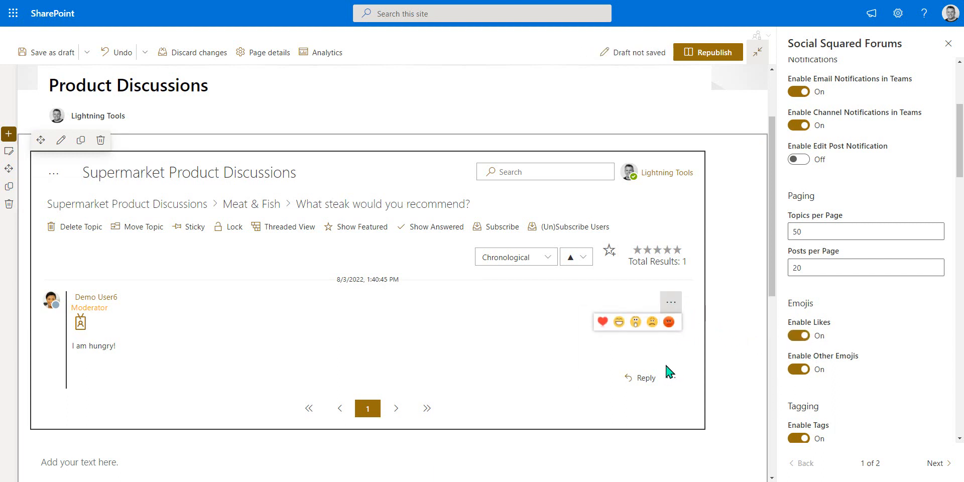
left_click(671, 303)
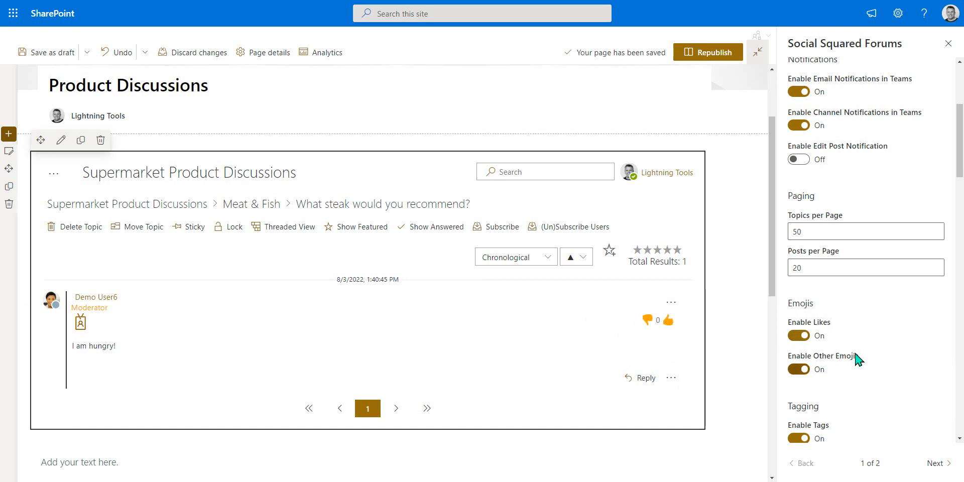
Open the reply form for the "I am hungry!" post in the steak topic
scroll(857, 358, "down", 3)
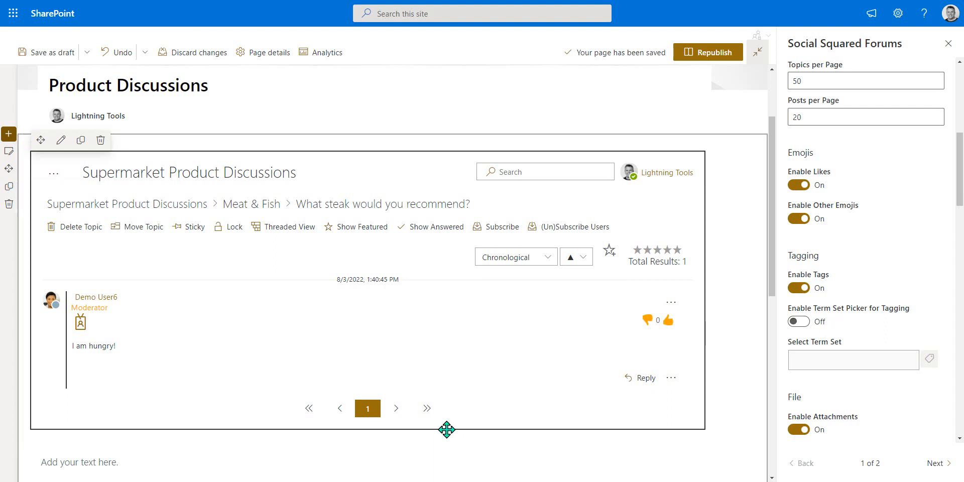
left_click(633, 380)
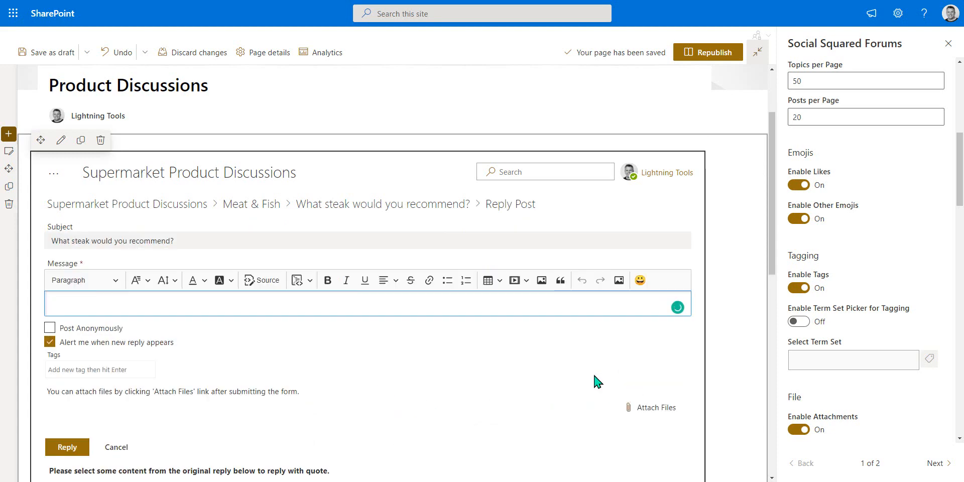
scroll(514, 356, "down", 2)
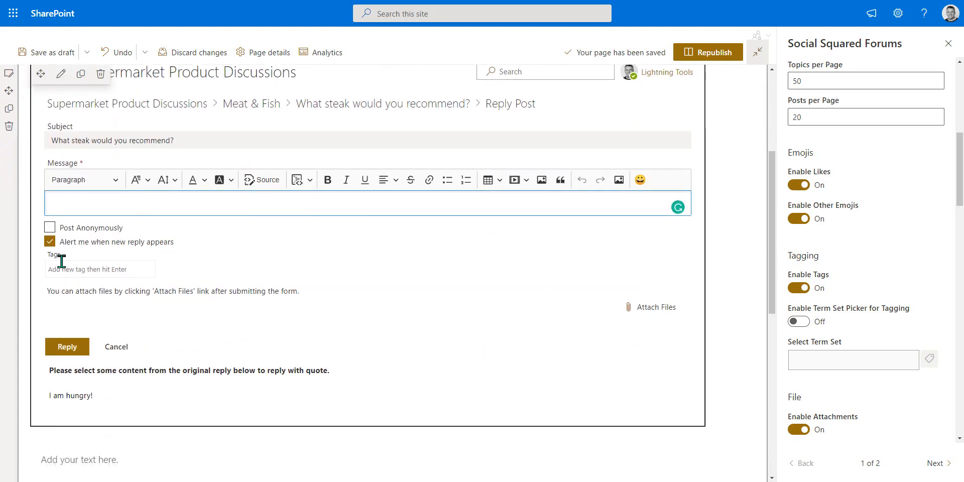
Add the tags "Steak" and "Ribeye" to the reply
left_click(129, 272)
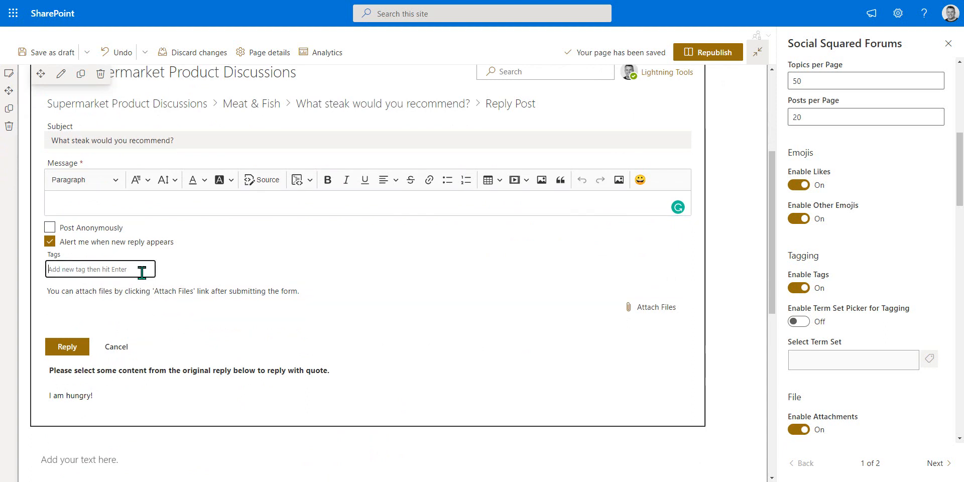
type("Stea")
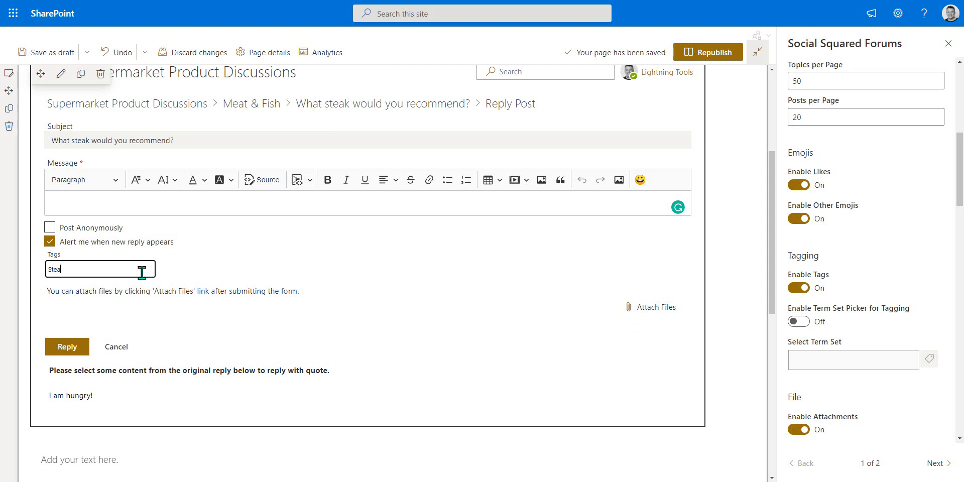
type("k")
key("Return")
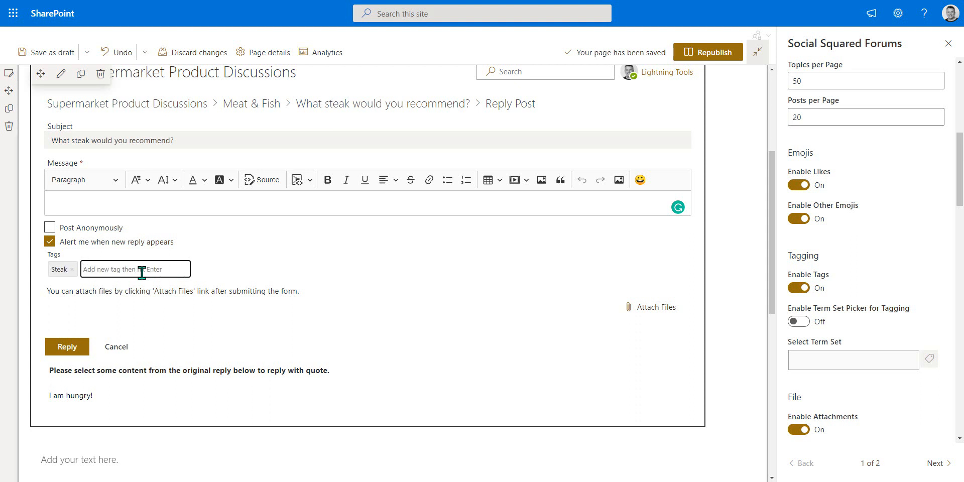
type("Ribeye")
key("Return")
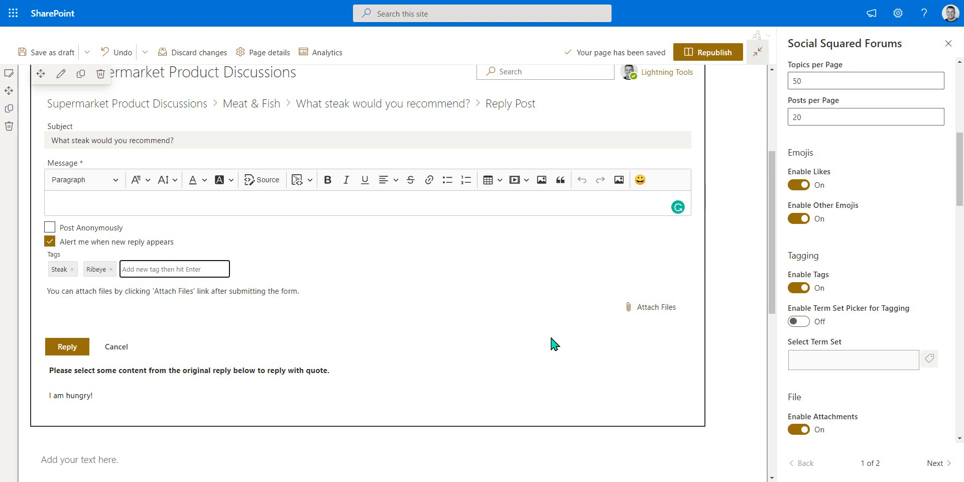
Delete the Ribeye and Steak tags from the reply and confirm both removals
left_click(111, 270)
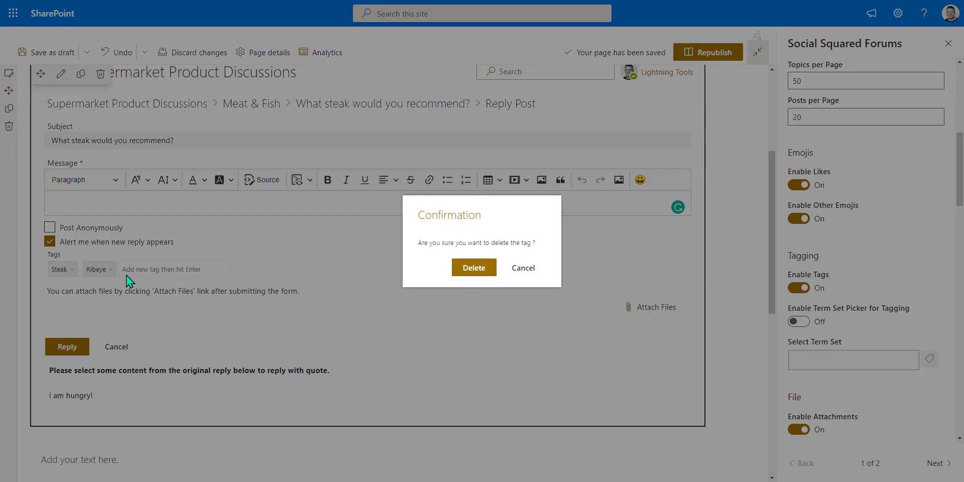
left_click(454, 273)
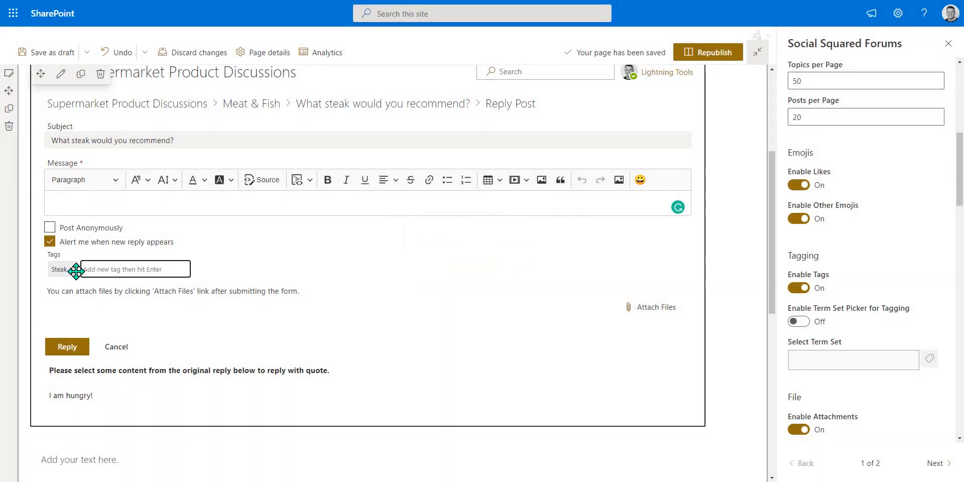
left_click(72, 271)
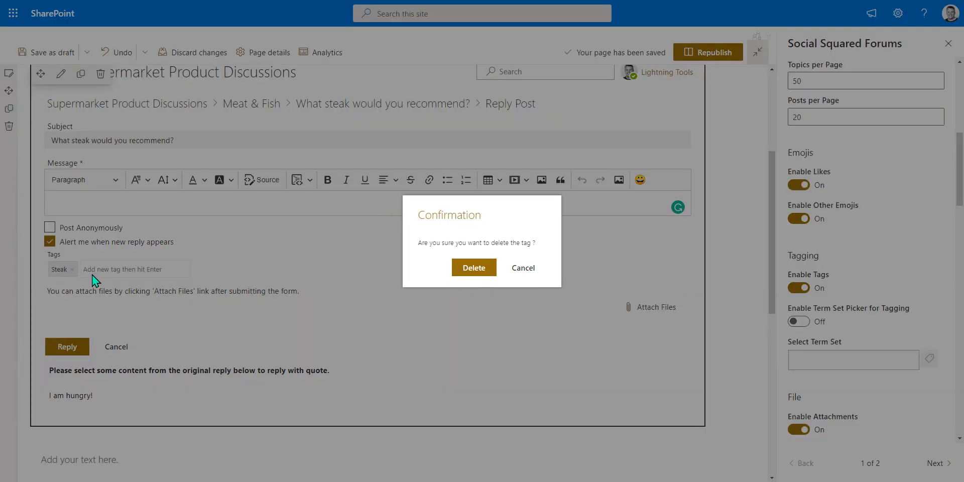
left_click(464, 268)
Enable the term set picker for tagging and select the Topics term set from the LTDemoTerms group
left_click(802, 322)
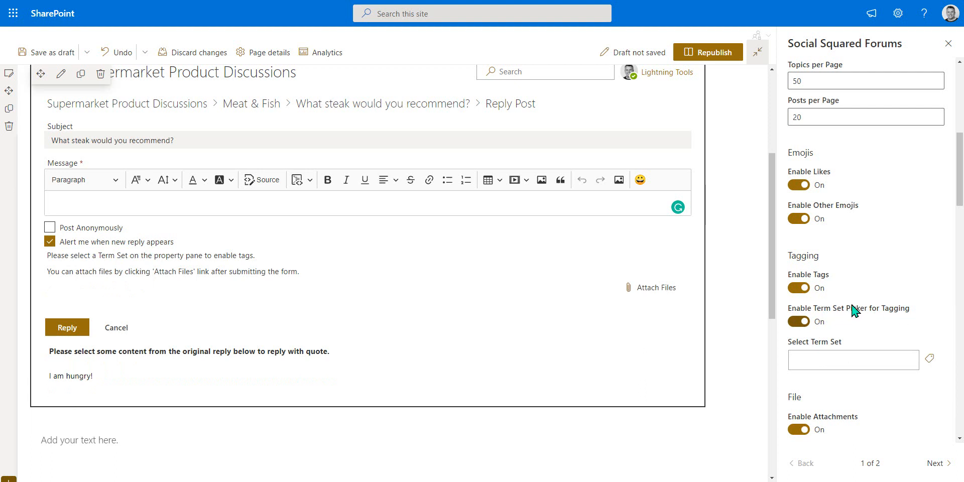
left_click(929, 359)
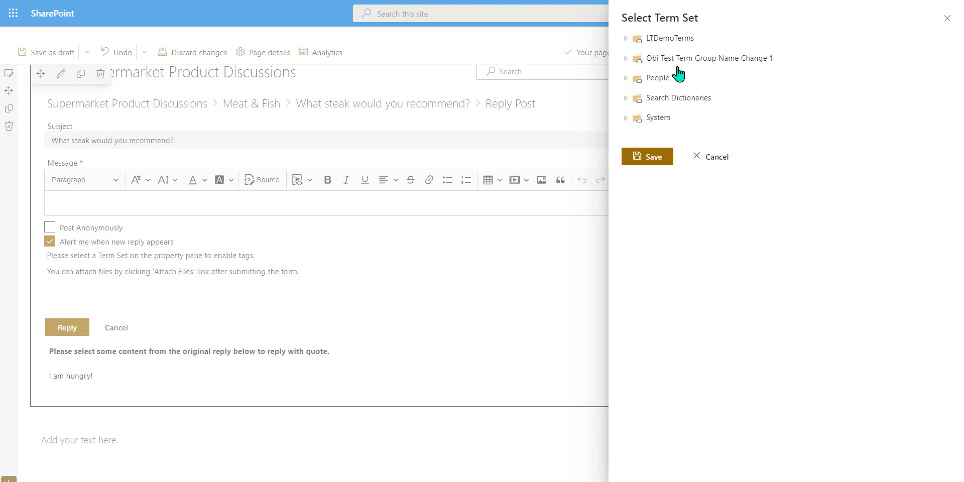
left_click(626, 39)
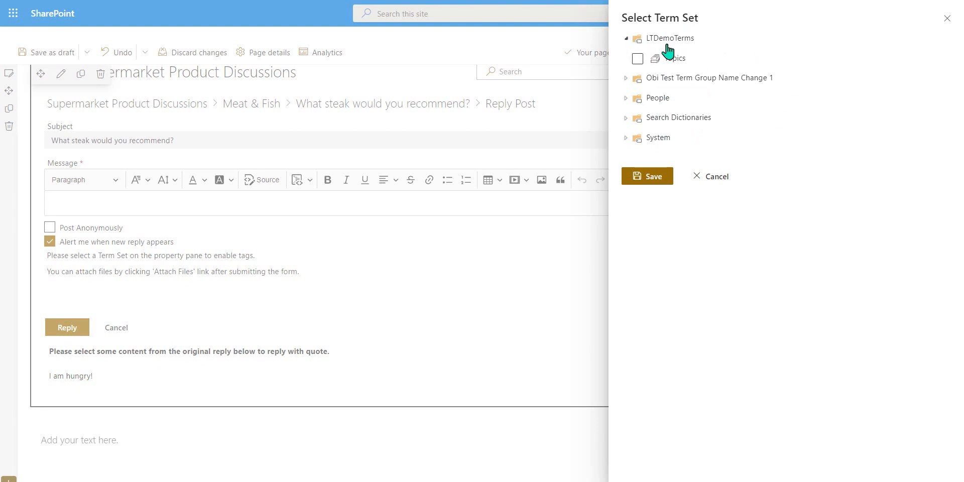
left_click(638, 59)
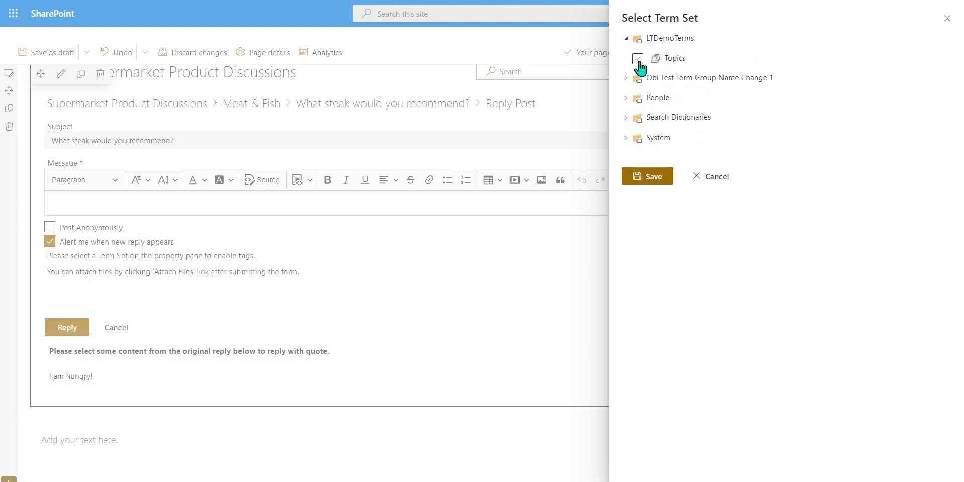
left_click(654, 177)
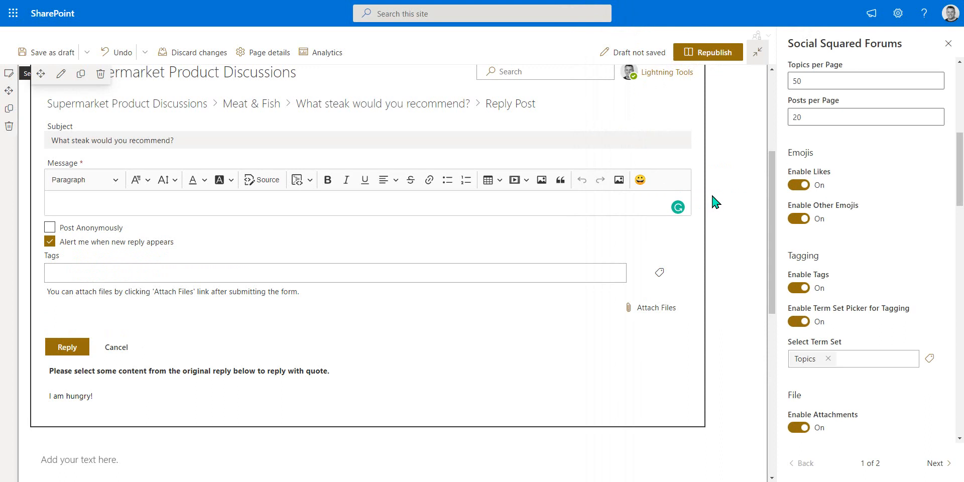
View the terms available for the reply's tags and cancel without selecting any
left_click(208, 281)
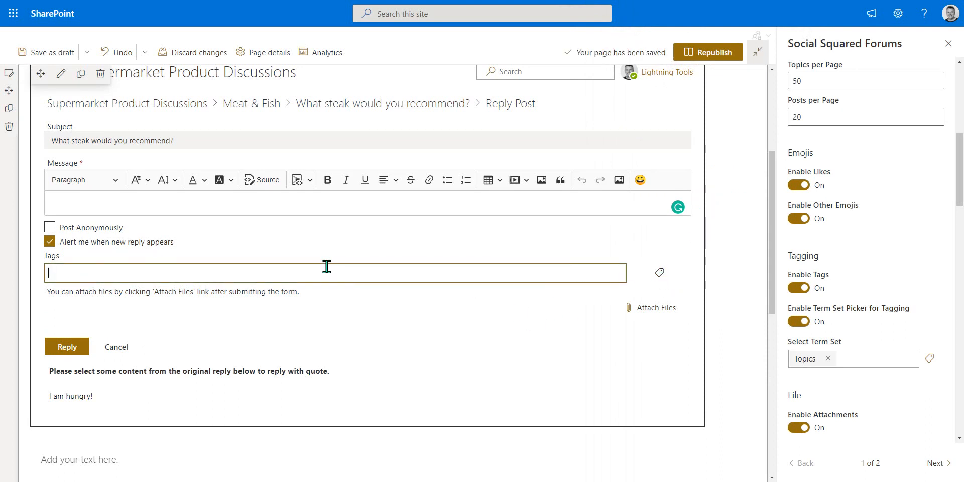
left_click(659, 273)
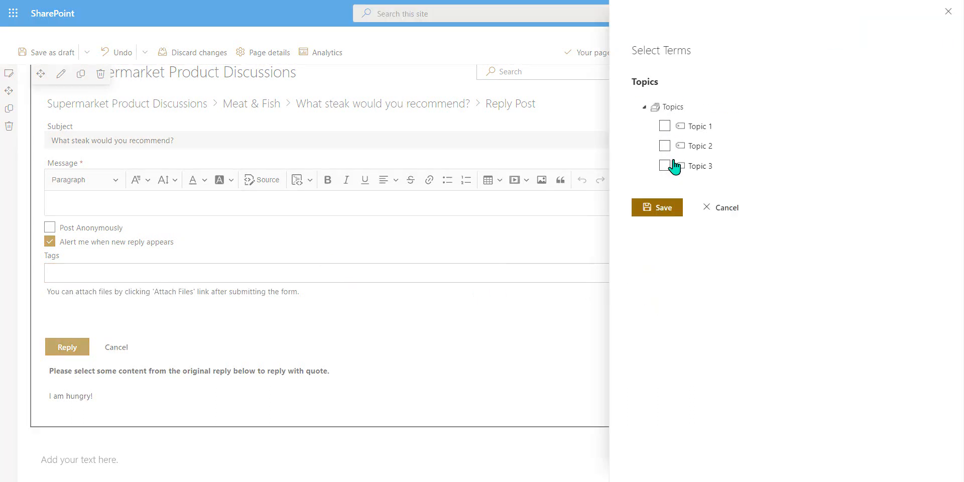
left_click(735, 210)
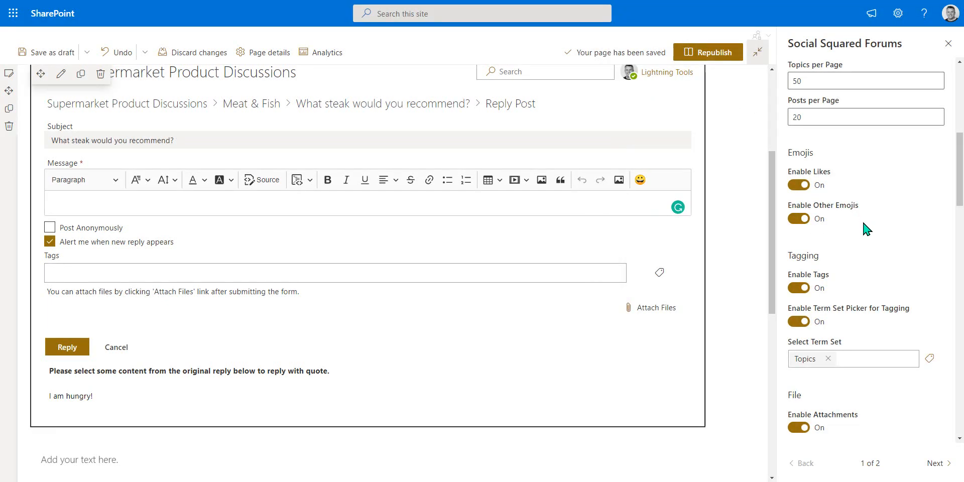
Examine the attachment settings for allowed file types and maximum upload size, and open the reply's file attachment box
scroll(867, 229, "down", 3)
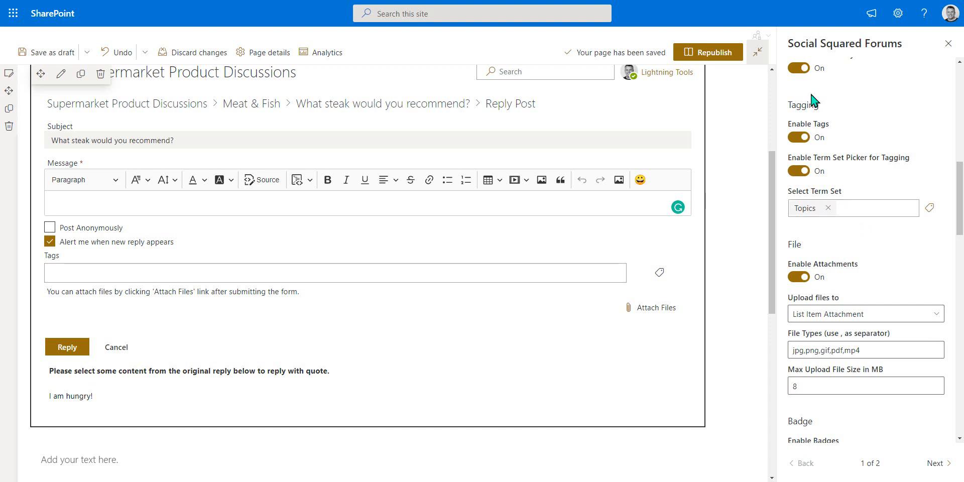
scroll(813, 238, "down", 1)
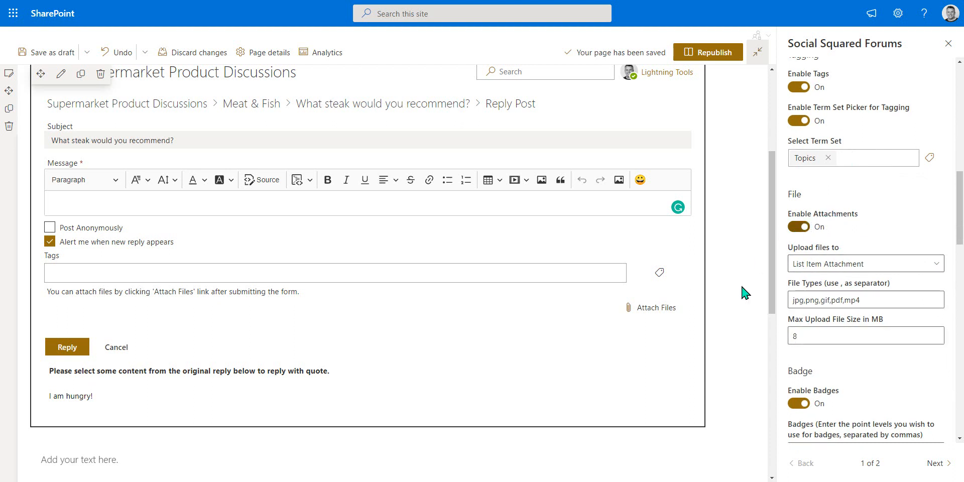
left_click(646, 309)
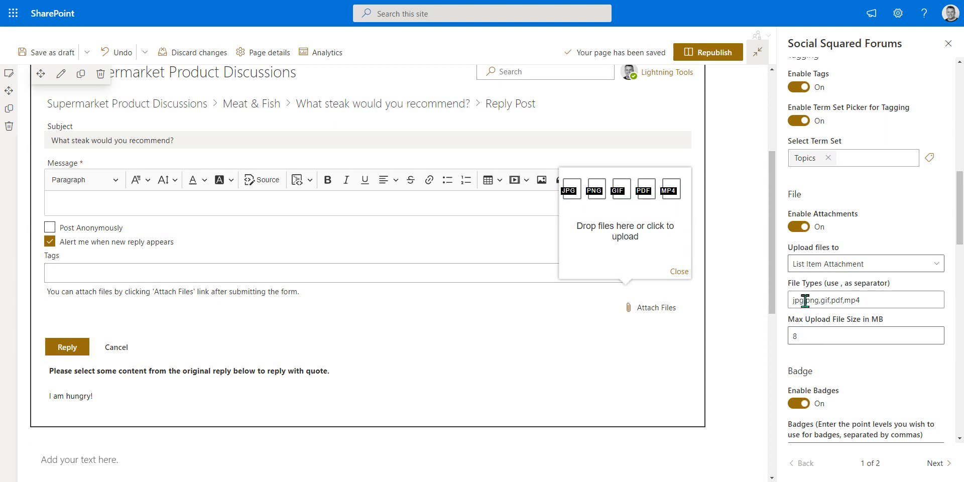
left_click(877, 300)
left_click(845, 337)
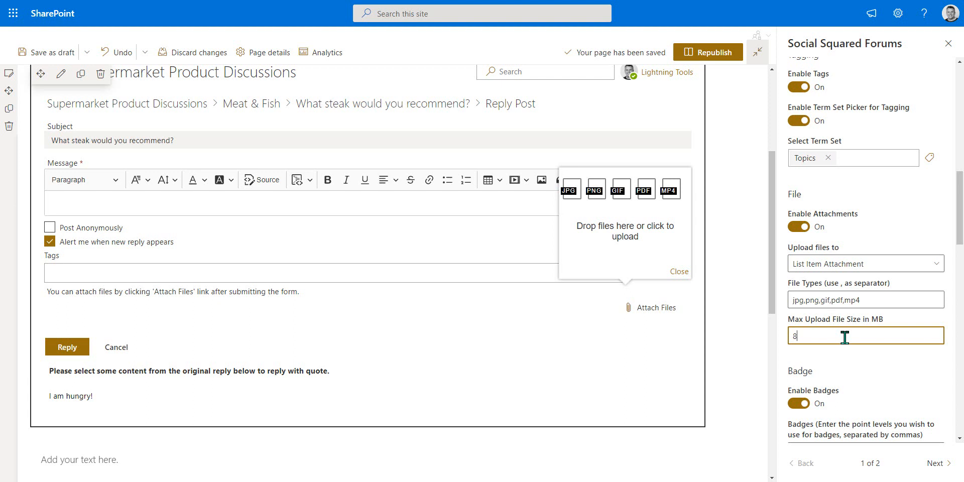
Set attachments to upload to the Document Library, and close the attachment box and cancel the reply
left_click(845, 265)
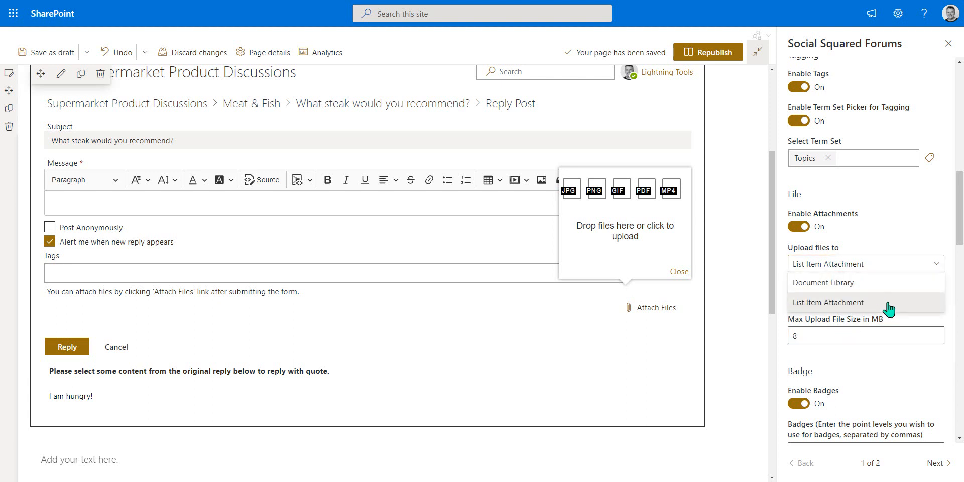
left_click(856, 284)
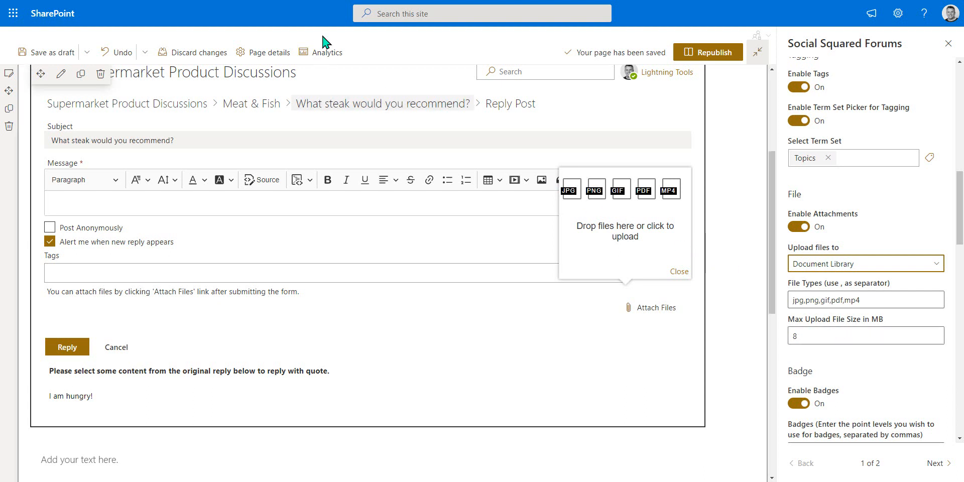
scroll(896, 391, "down", 3)
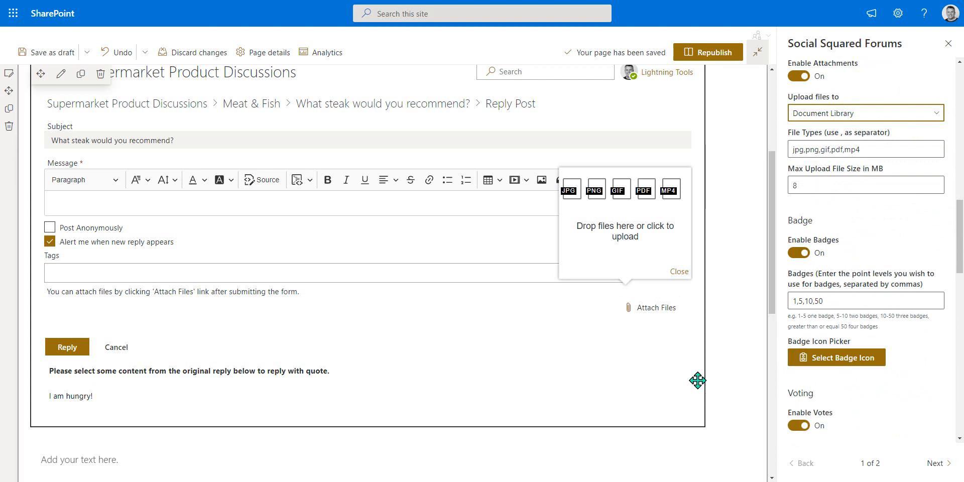
left_click(676, 273)
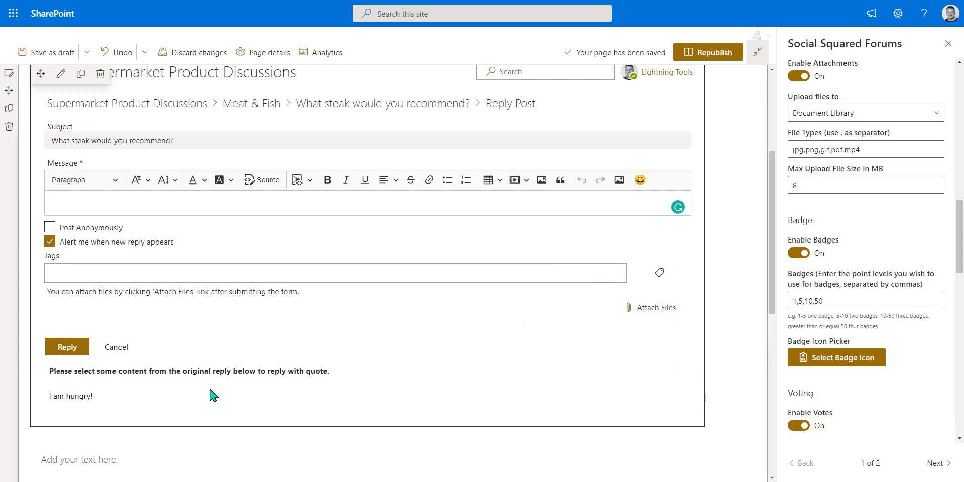
left_click(111, 354)
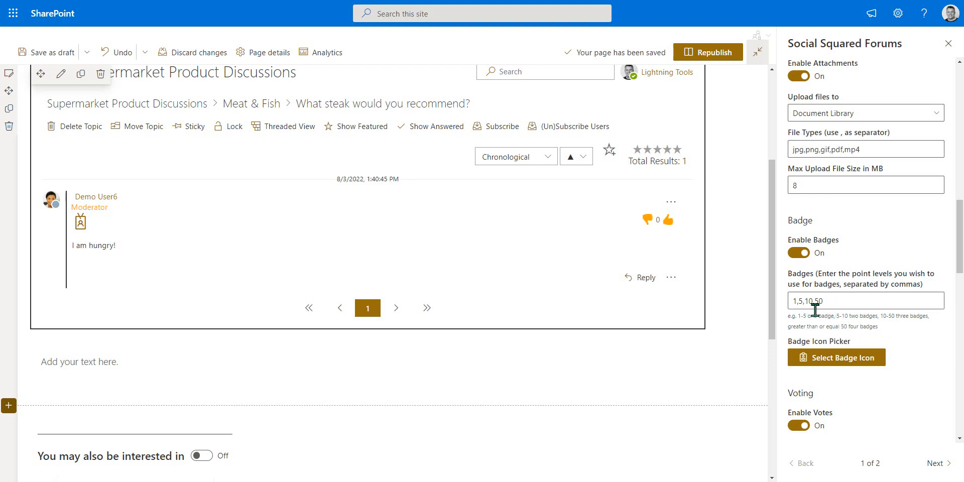
Browse the icons available for the forum badge and close the picker without choosing one
left_click(848, 359)
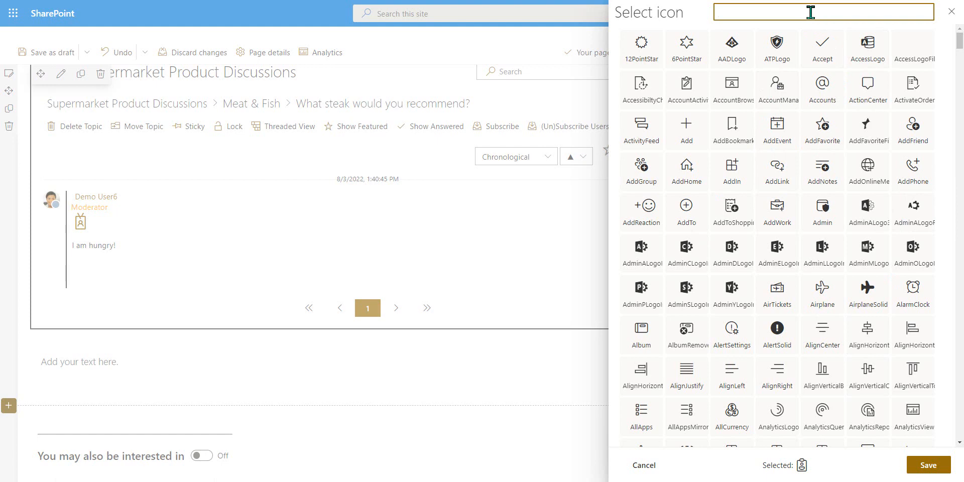
scroll(775, 170, "down", 15)
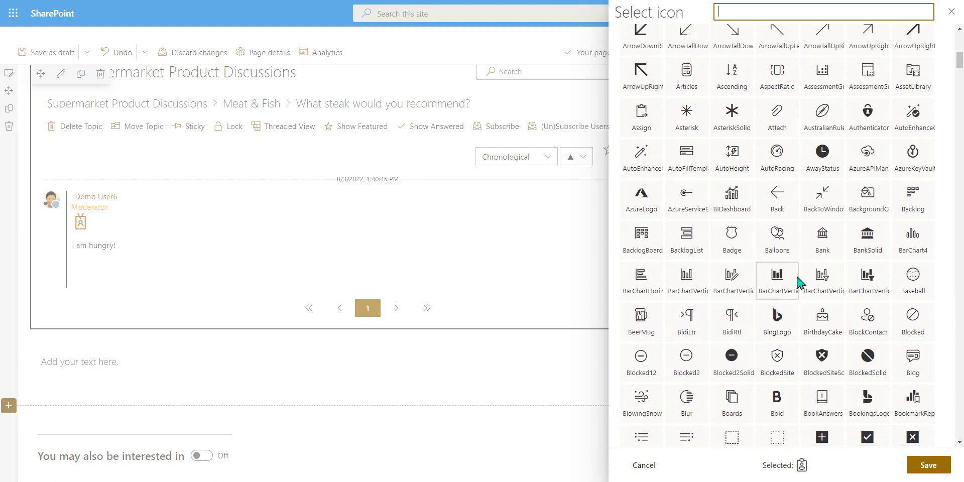
scroll(798, 283, "down", 6)
scroll(799, 279, "down", 5)
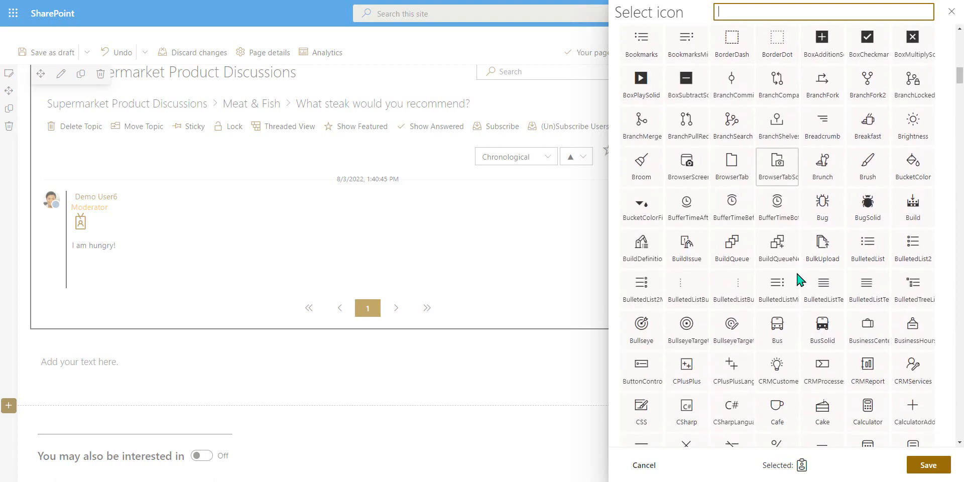
scroll(799, 271, "up", 12)
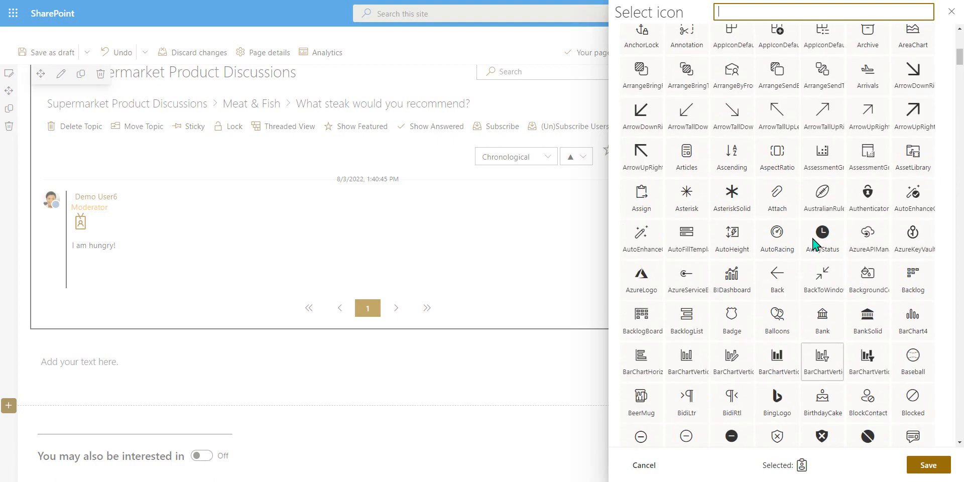
left_click(954, 11)
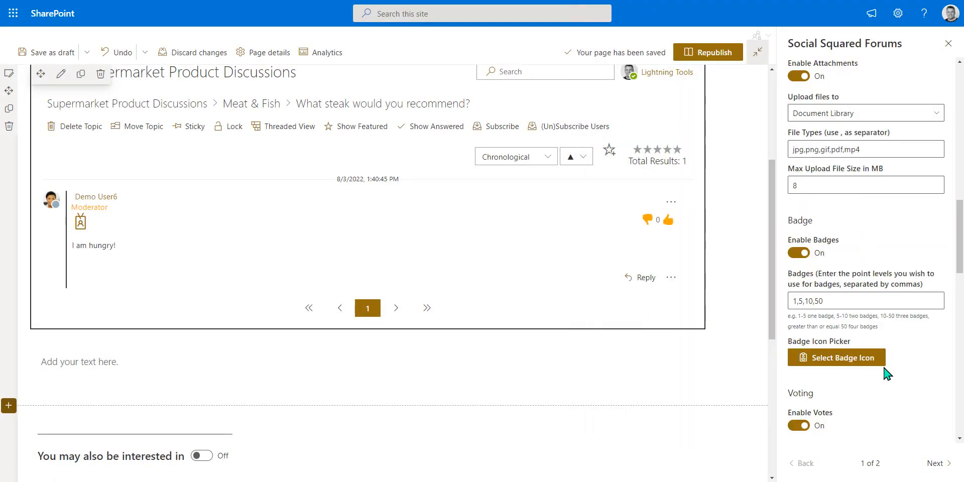
Try an upvote and a downvote on the "I am hungry!" post, withdrawing each vote
scroll(868, 367, "down", 3)
scroll(868, 352, "down", 2)
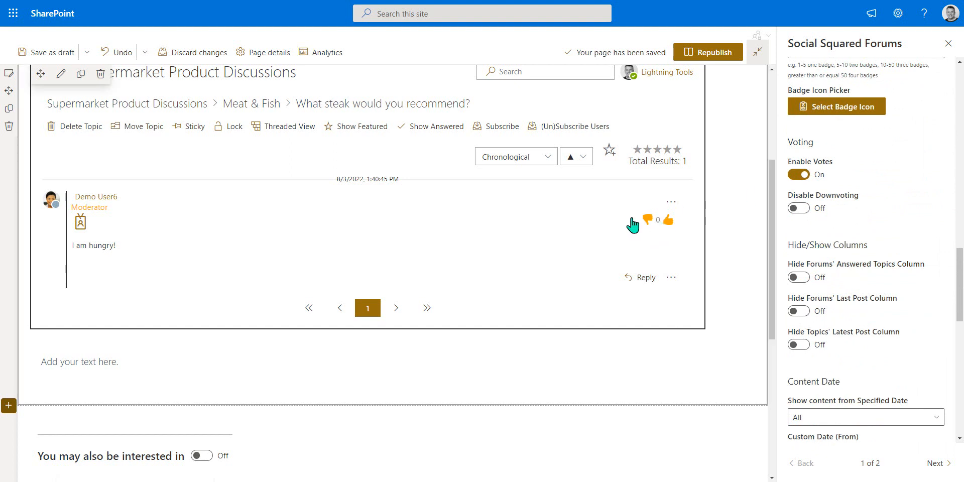
left_click(668, 221)
left_click(668, 221)
left_click(647, 221)
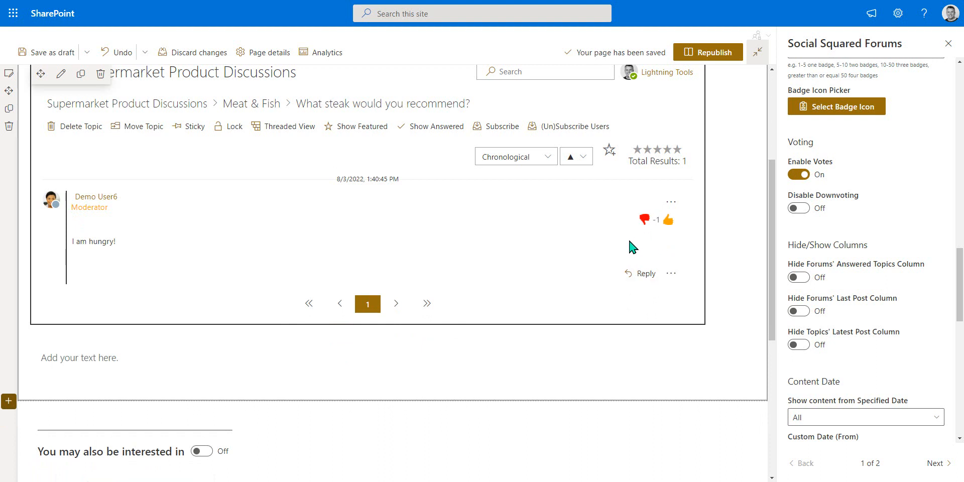
left_click(646, 221)
Try disabling downvoting and voting altogether, and restore both voting settings
left_click(799, 207)
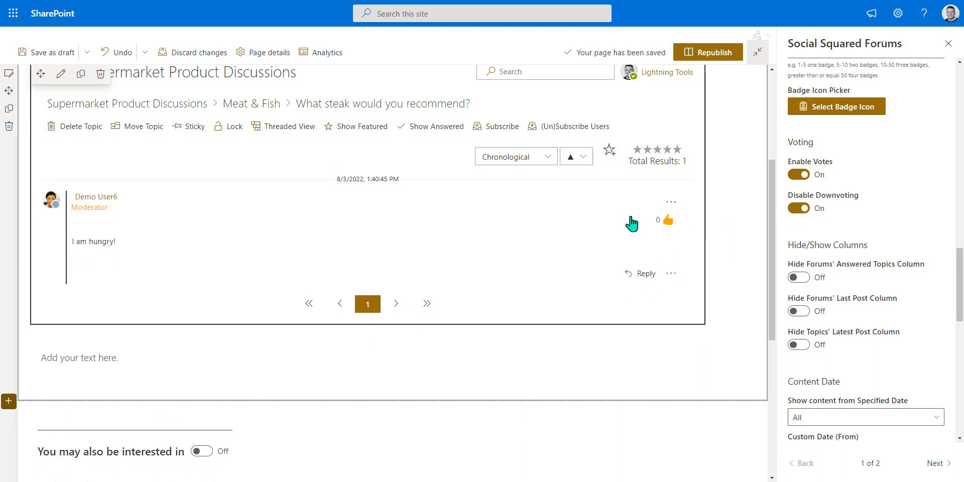
left_click(793, 175)
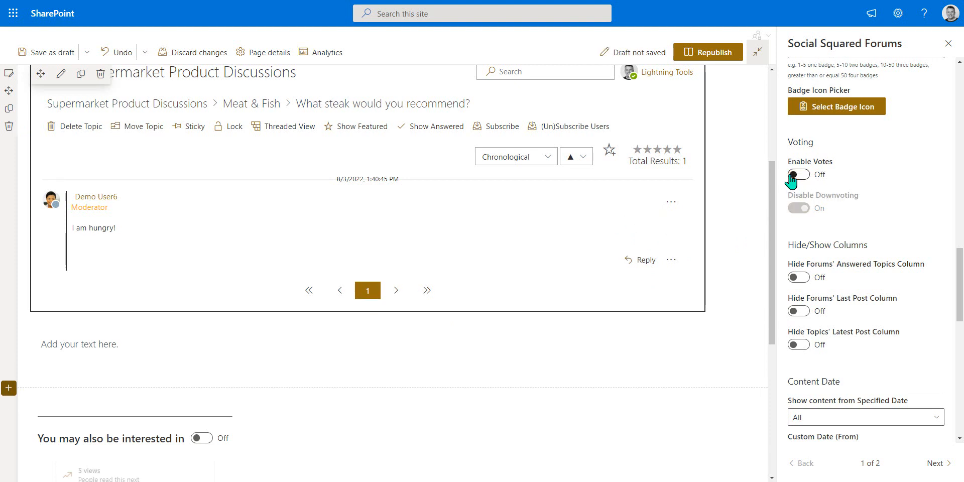
left_click(792, 174)
left_click(801, 208)
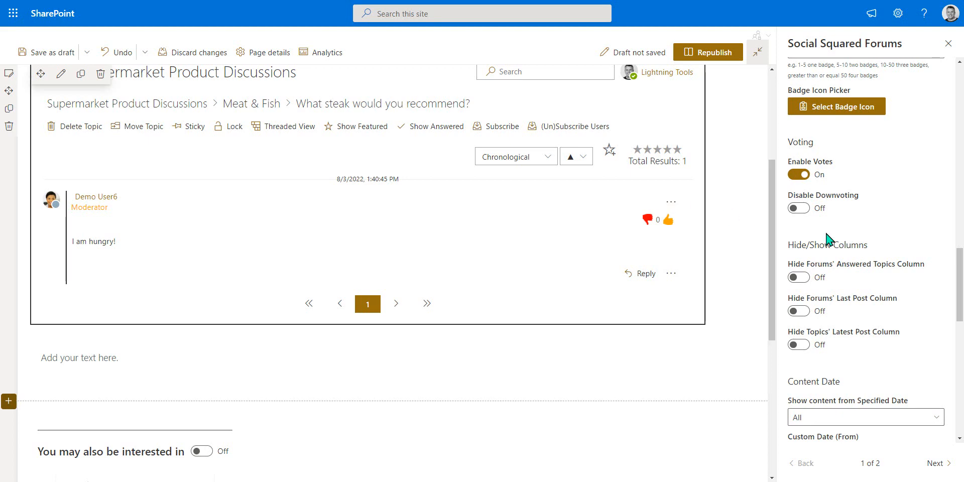
Return to the Supermarket Product Discussions overview and preview it with the forums' Last Post column hidden before showing the column again
scroll(470, 252, "up", 3)
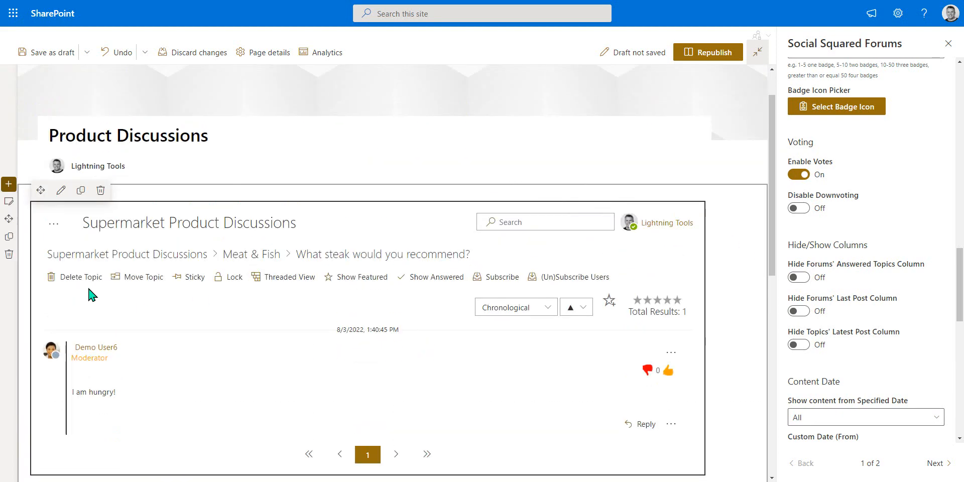
left_click(78, 255)
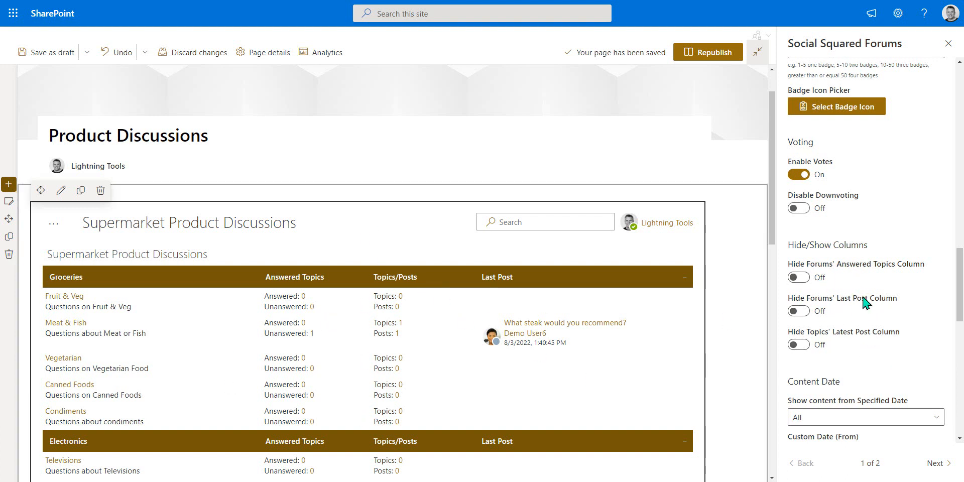
left_click(800, 311)
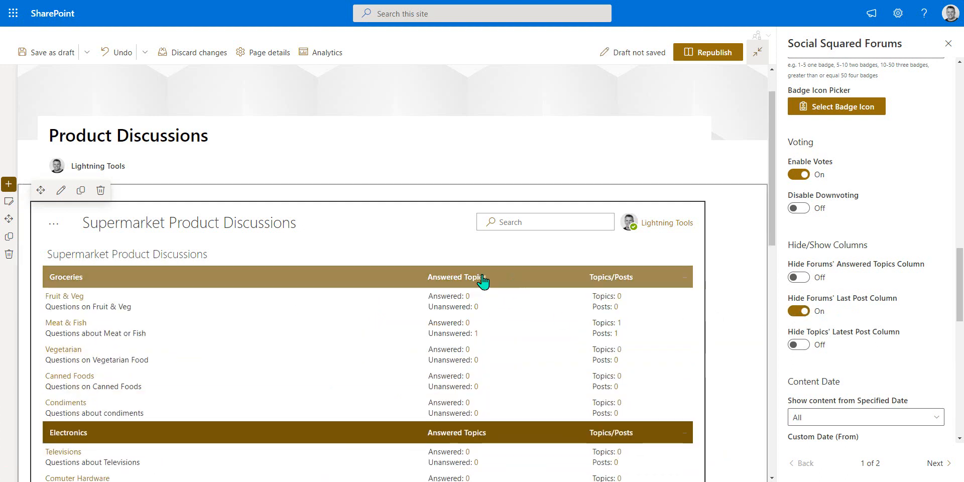
left_click(799, 311)
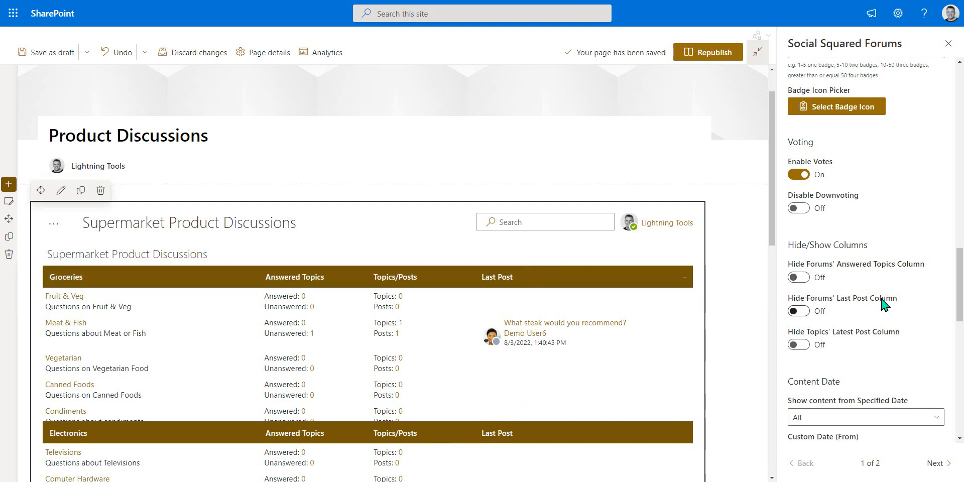
View the date range choices for displayed content, the activity and editor settings, and the forum's options menu without changing anything
scroll(886, 301, "down", 4)
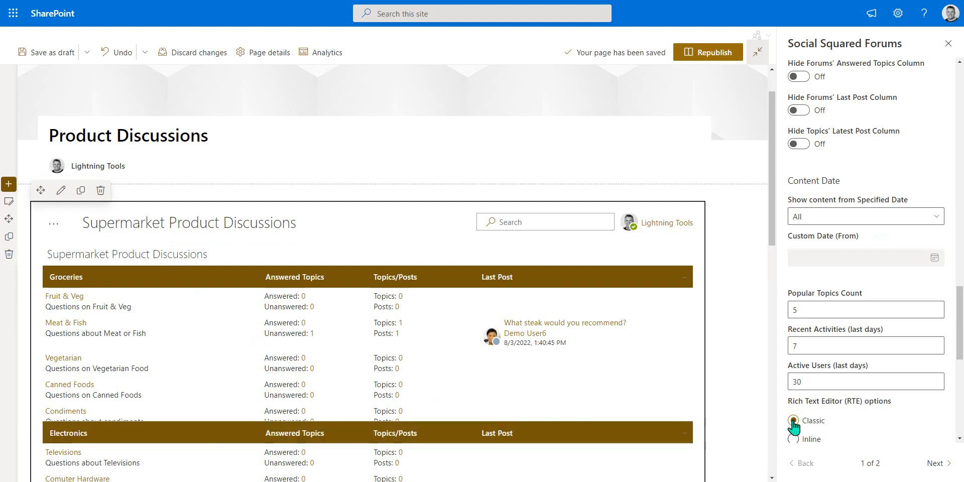
left_click(853, 222)
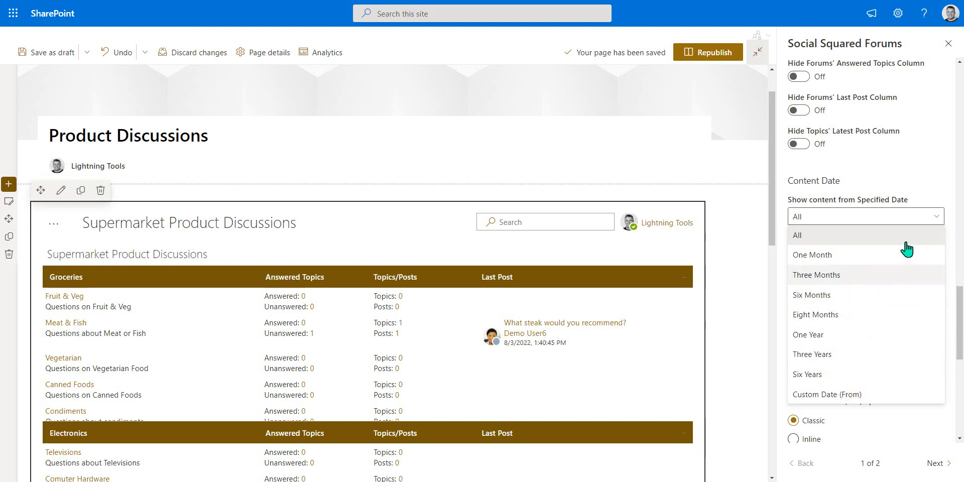
left_click(906, 221)
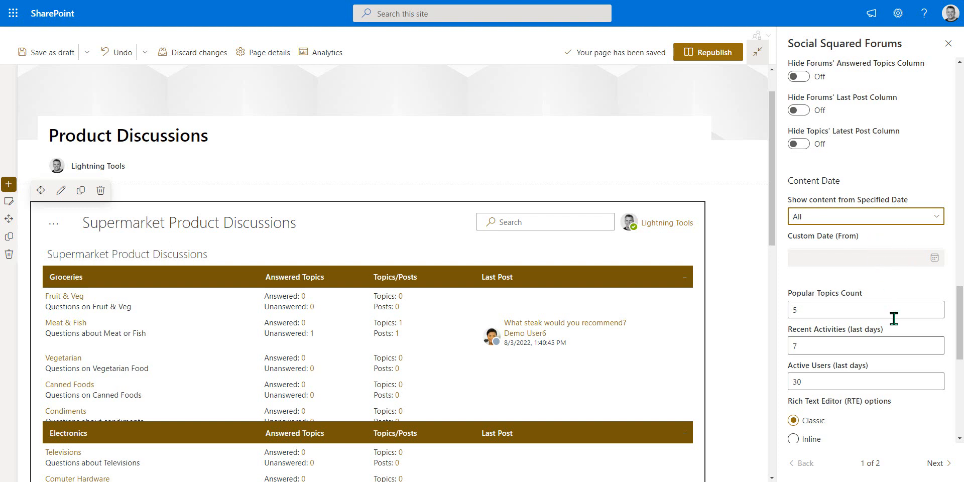
scroll(896, 327, "down", 3)
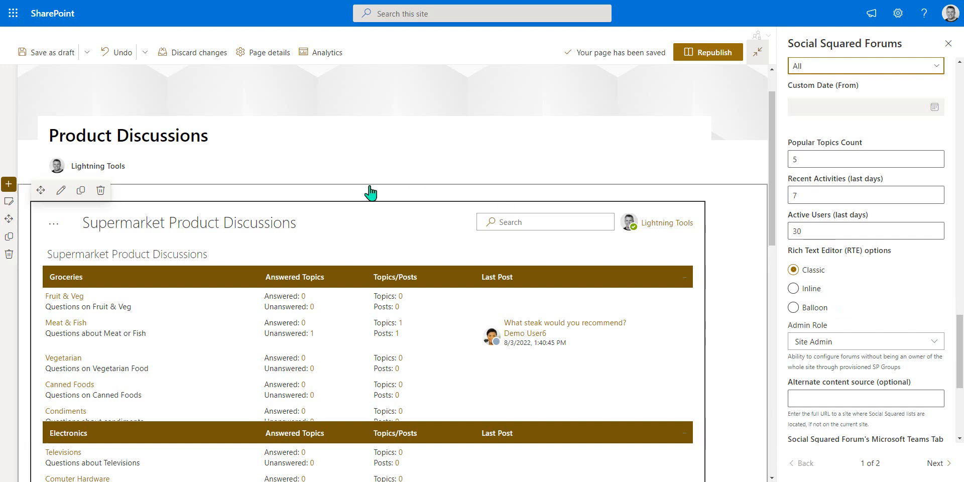
left_click(50, 226)
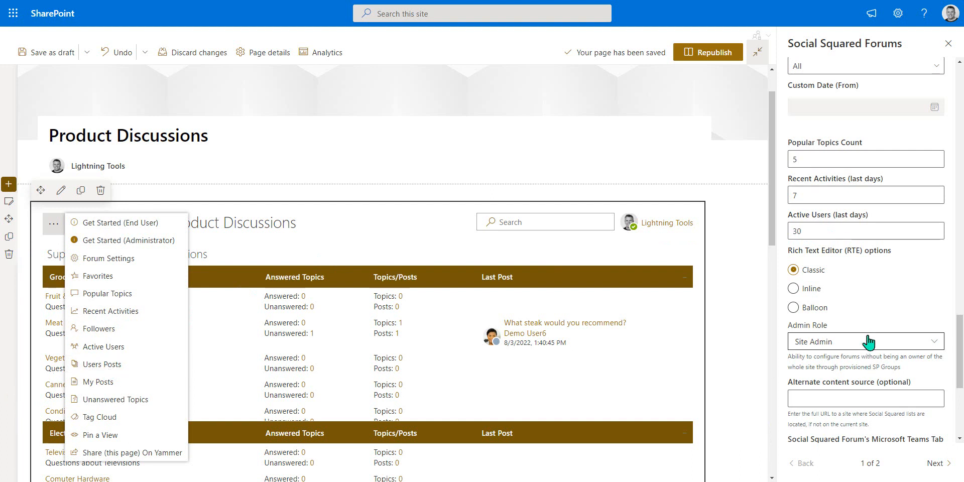
scroll(868, 338, "down", 1)
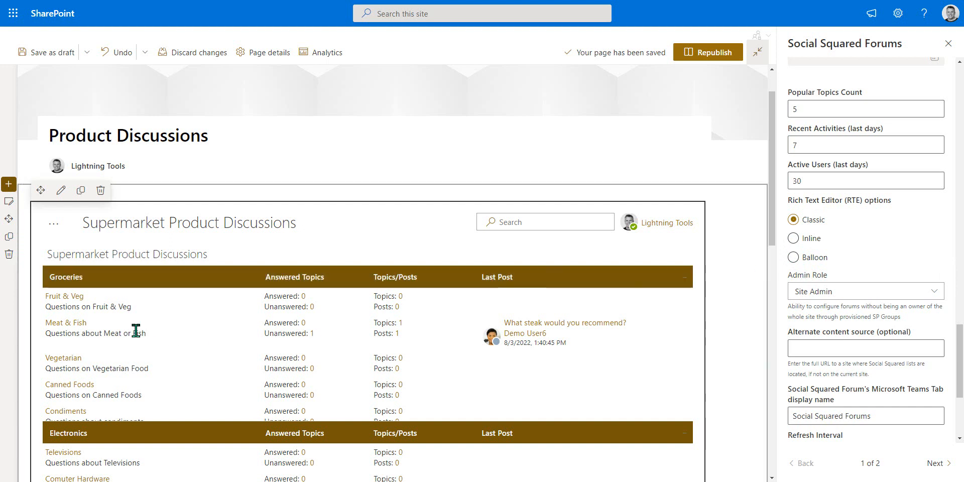
Start a new topic in the Fruit & Veg forum and set the rich text editor option to Inline
left_click(71, 298)
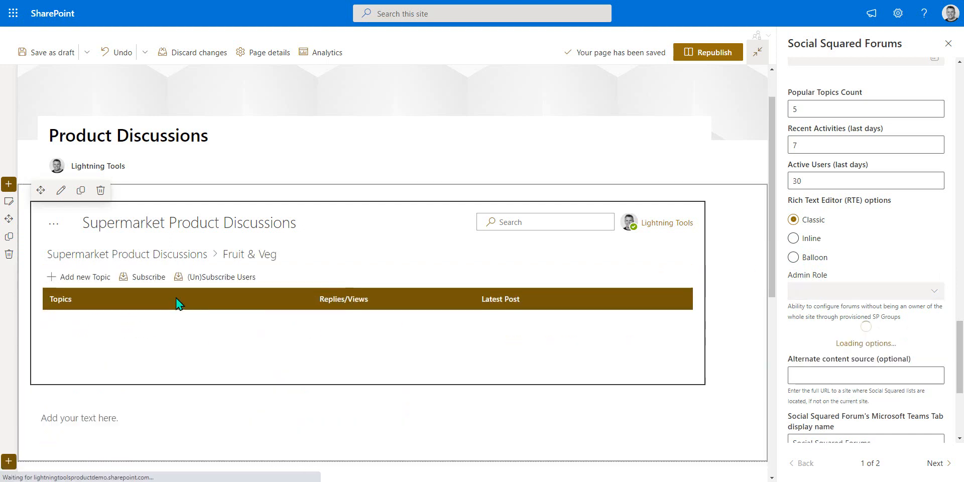
left_click(96, 277)
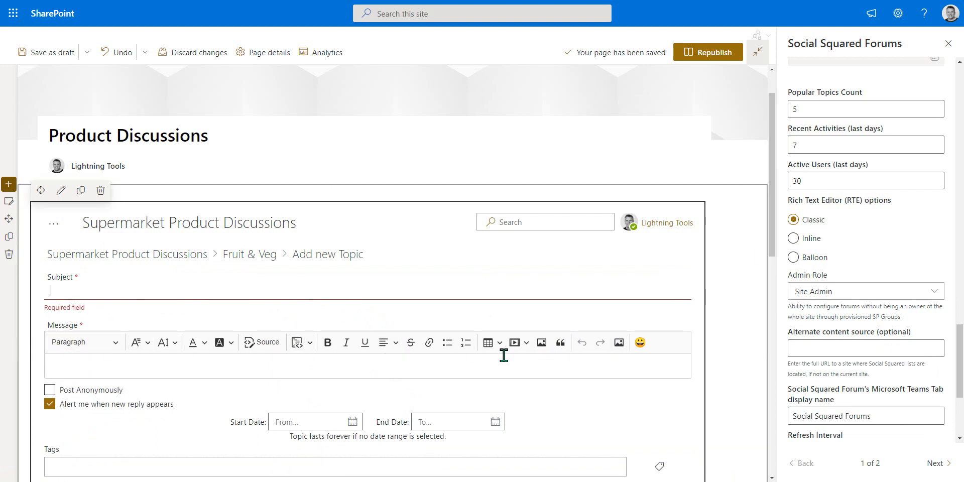
left_click(793, 238)
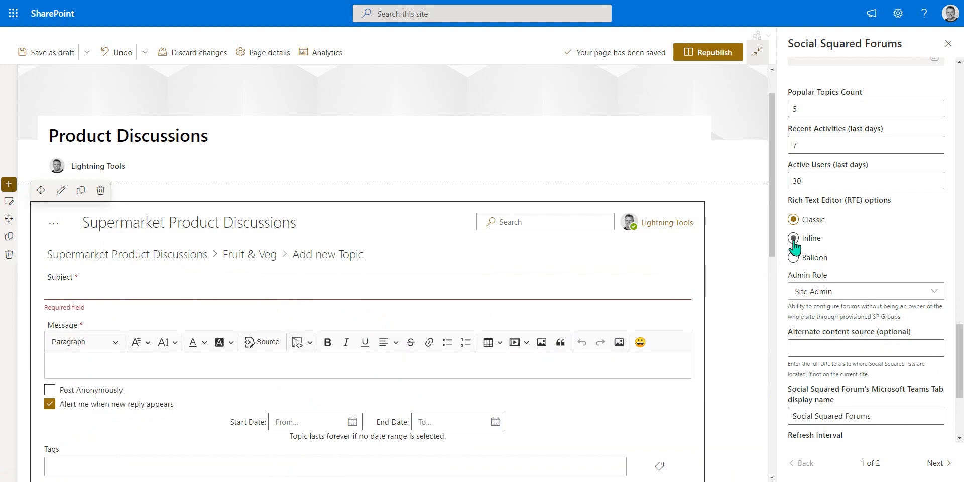
Reload the page and reopen the new topic form in the Fruit & Veg forum
left_click(681, 269)
left_click(712, 343)
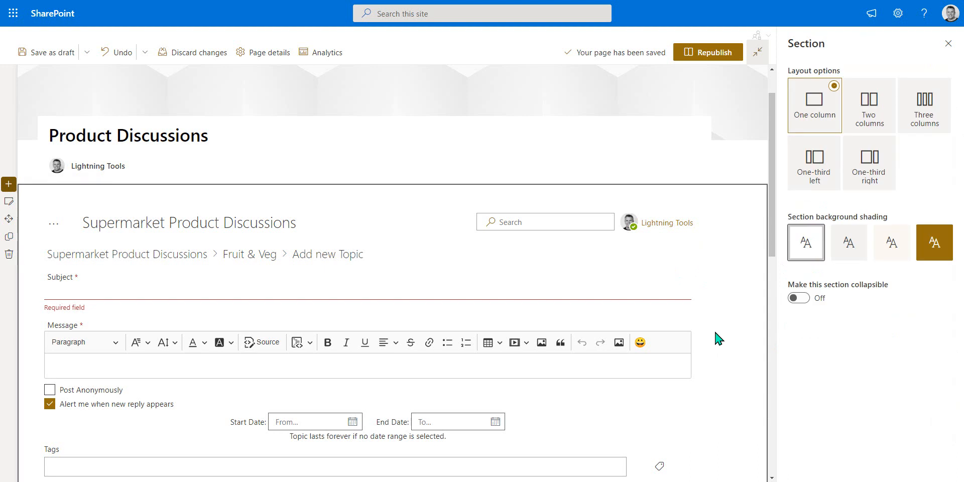
key("F5")
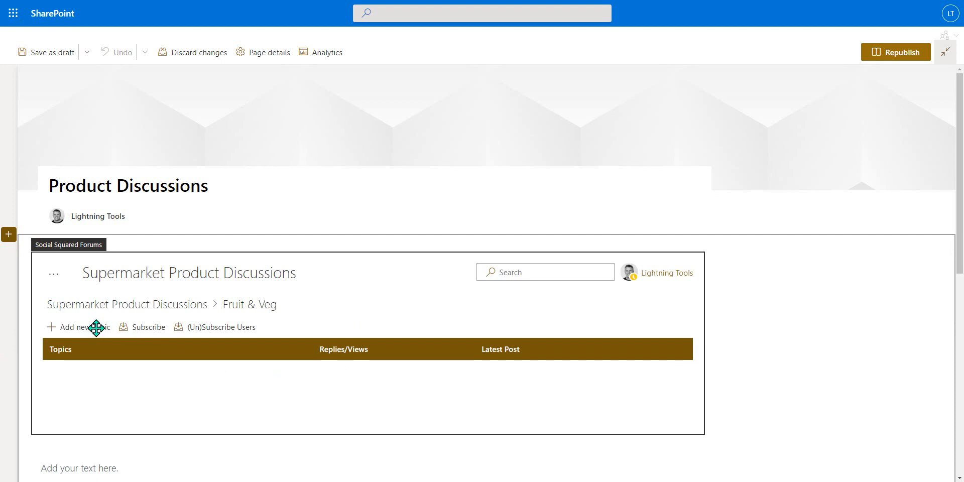
left_click(96, 332)
left_click(97, 333)
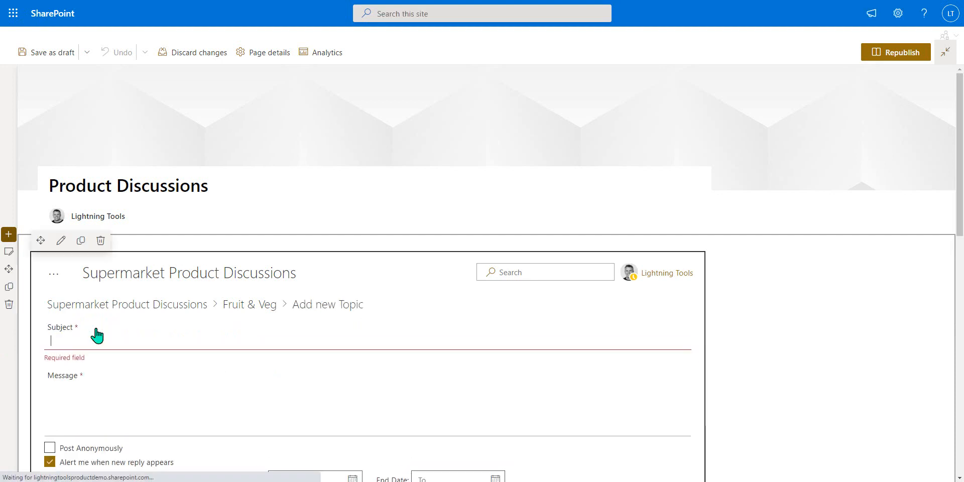
Enter "dsad" in the new topic's message to try out the inline rich text editor
left_click(210, 397)
type("dsad")
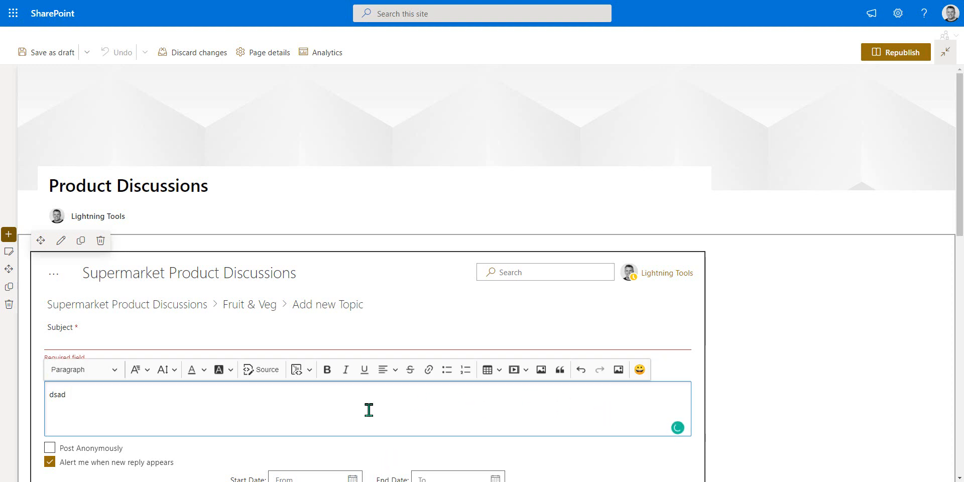
View the available Admin Role choices in the Social Squared Forums web part settings without changing the role
left_click(64, 247)
scroll(861, 340, "down", 10)
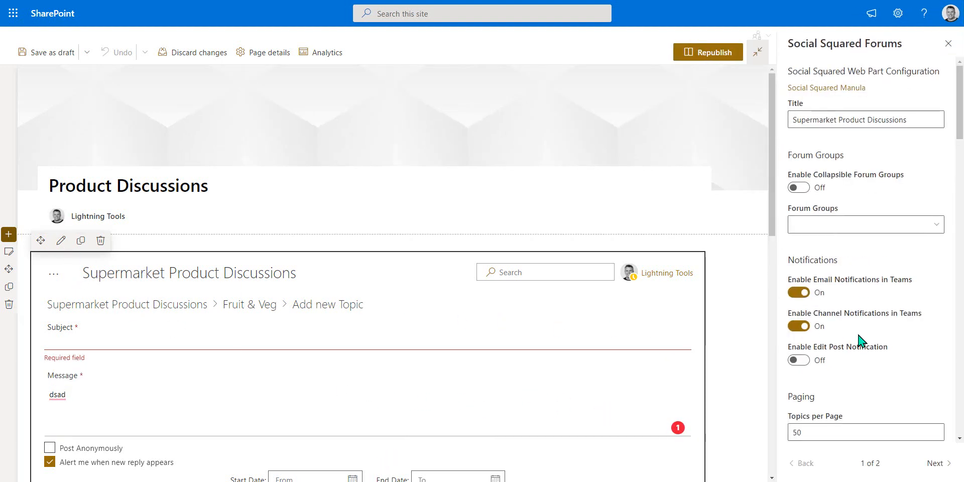
scroll(861, 342, "down", 10)
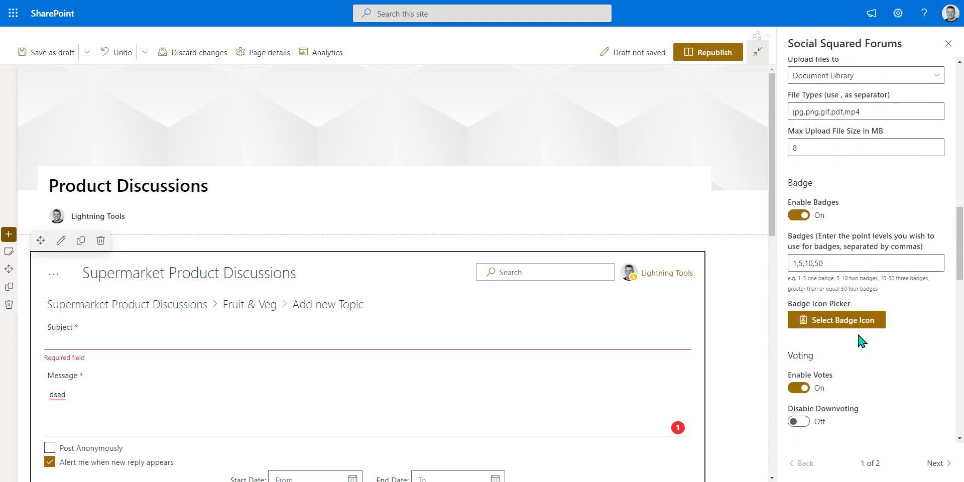
scroll(861, 340, "down", 7)
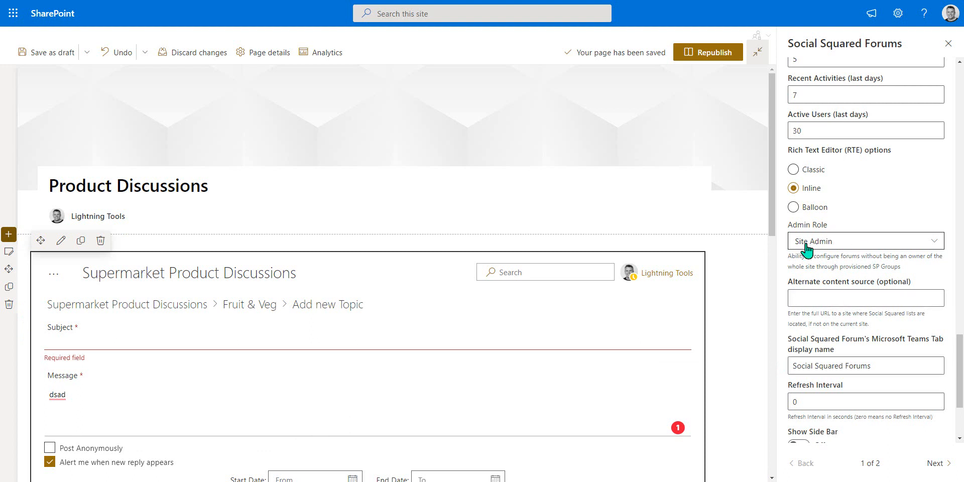
left_click(829, 245)
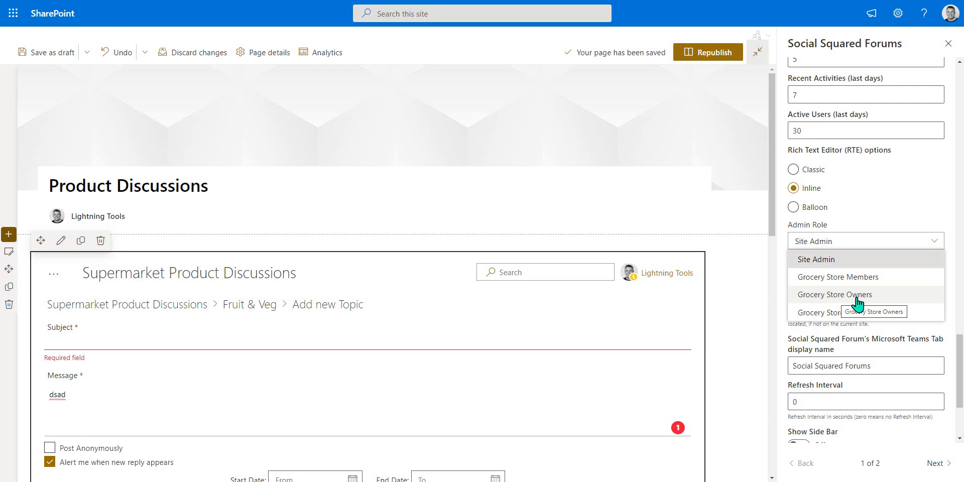
left_click(948, 231)
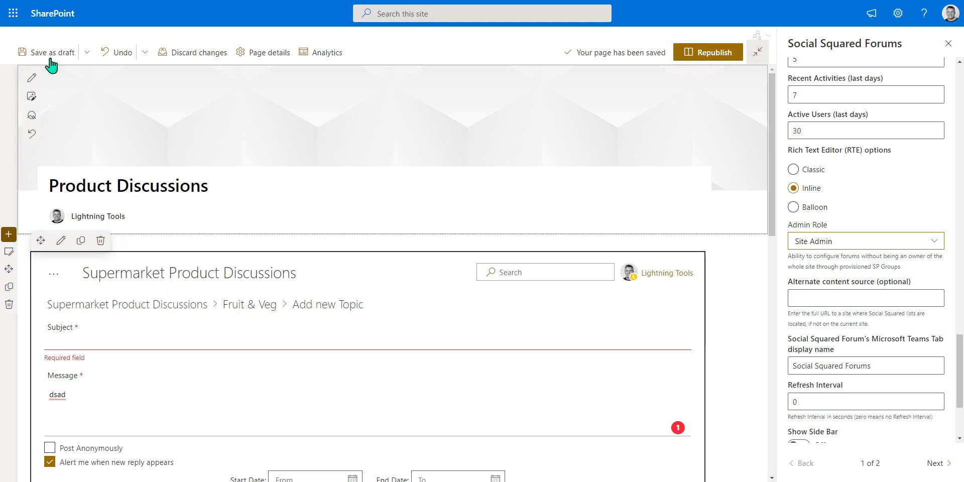
Open SharePoint in a new tab and paste the Well-being site's URL as the web part's alternate content source
right_click(55, 19)
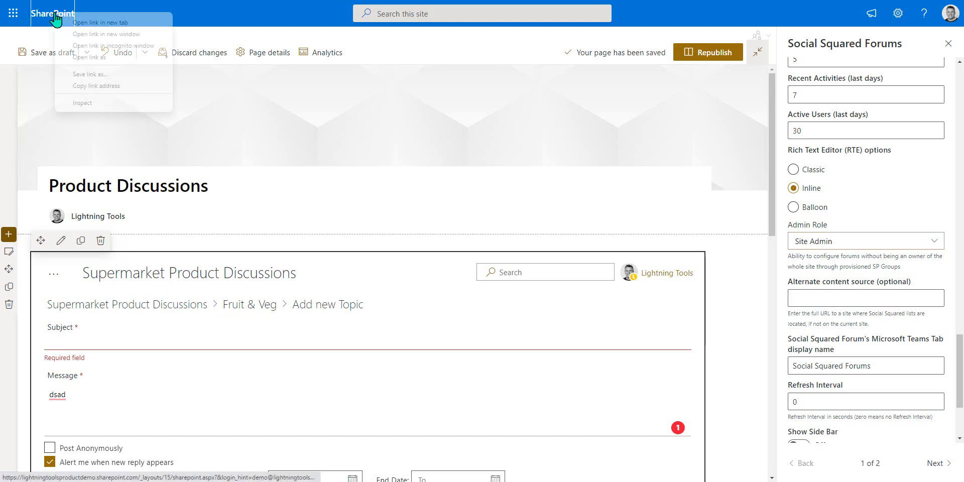
left_click(76, 27)
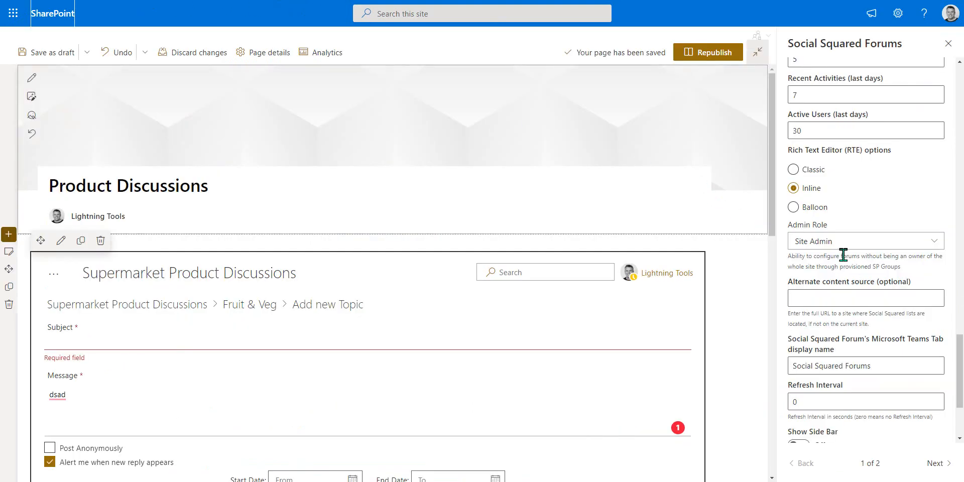
left_click(894, 299)
key("ctrl+v")
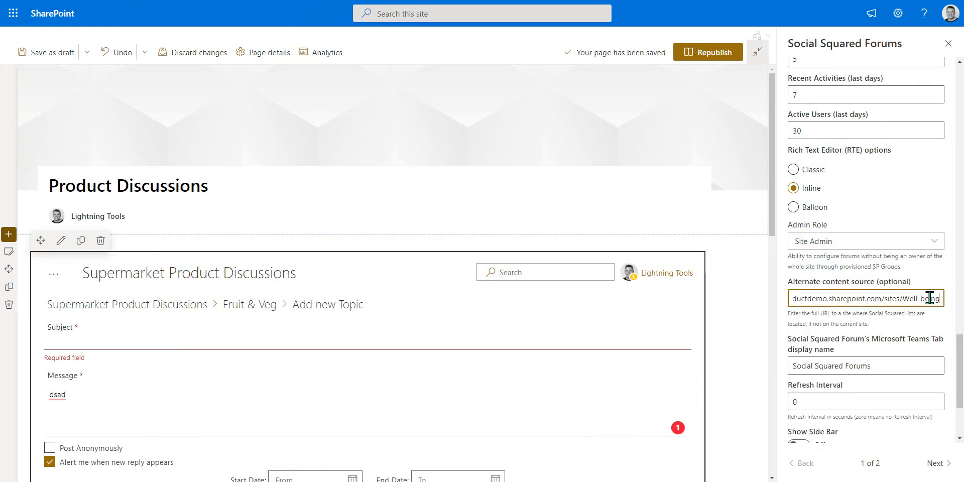
Return to the Supermarket Product Discussions overview, reload the page and examine the forum groups from the alternate content source
left_click(136, 307)
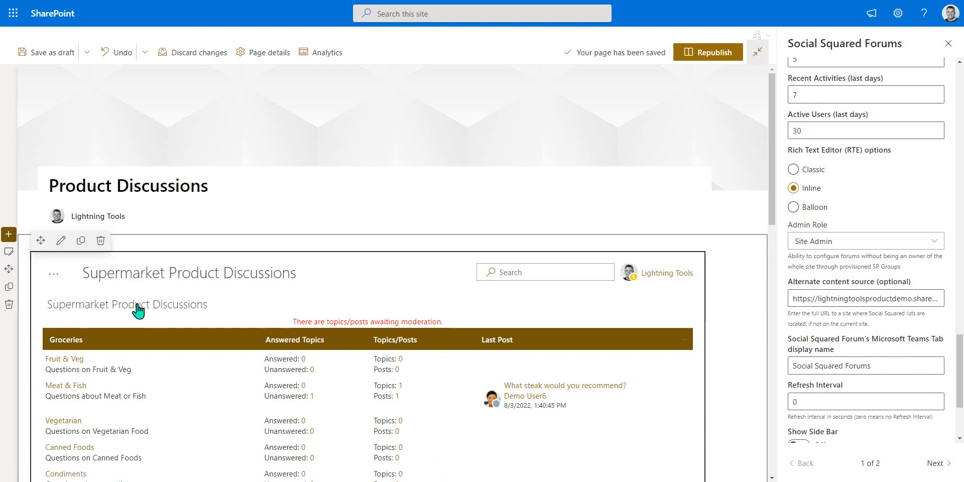
left_click(745, 288)
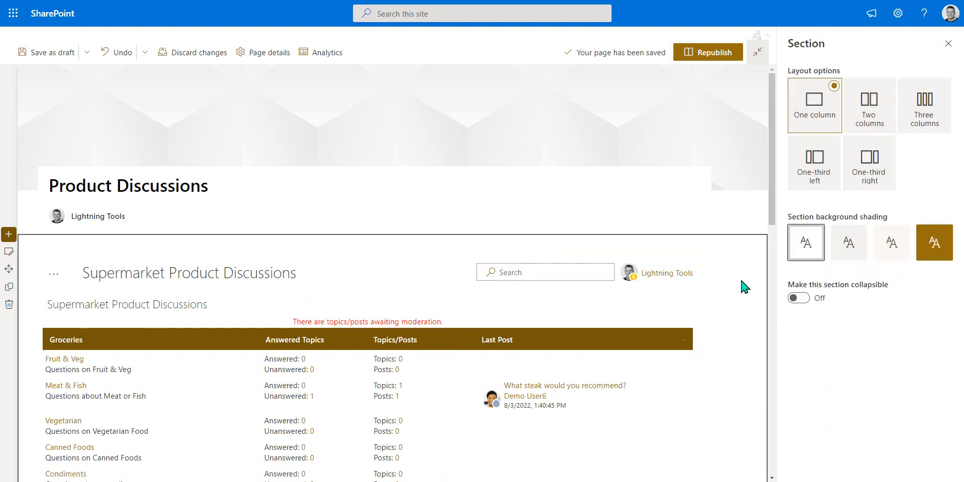
key("F5")
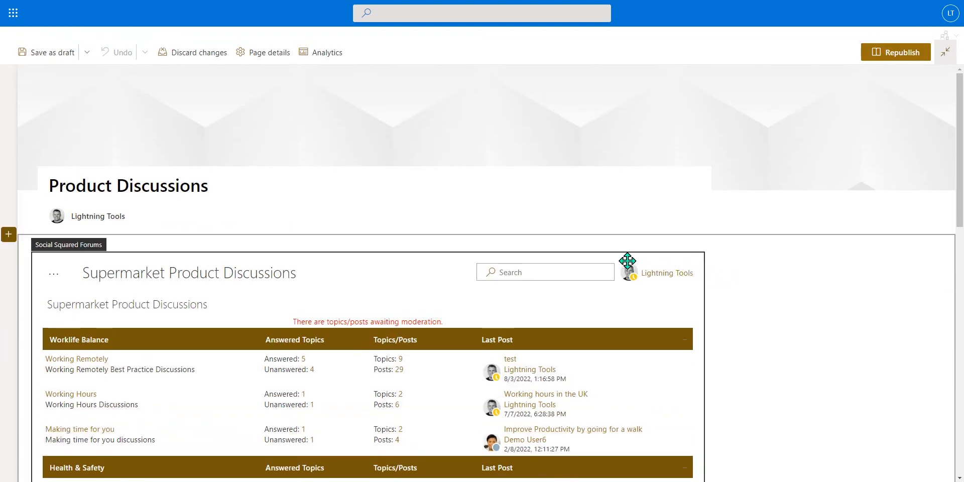
scroll(519, 263, "down", 3)
scroll(198, 327, "down", 3)
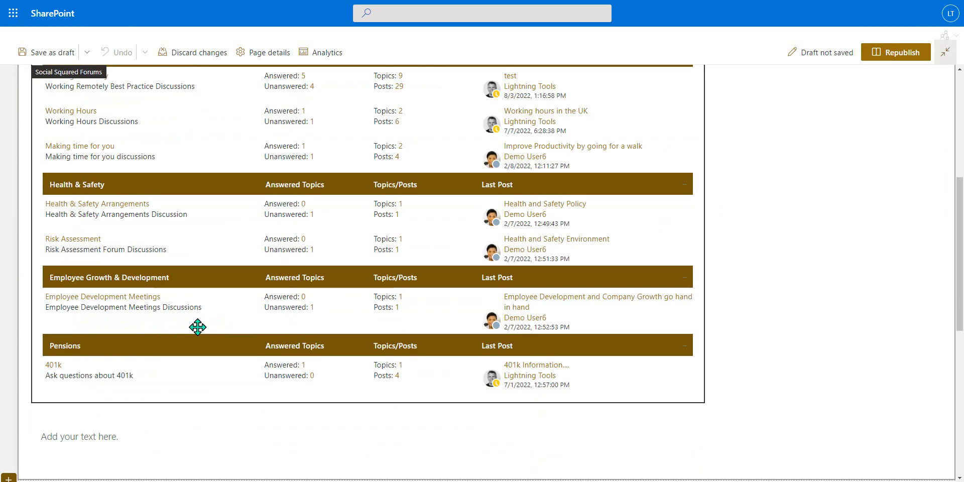
scroll(197, 327, "up", 3)
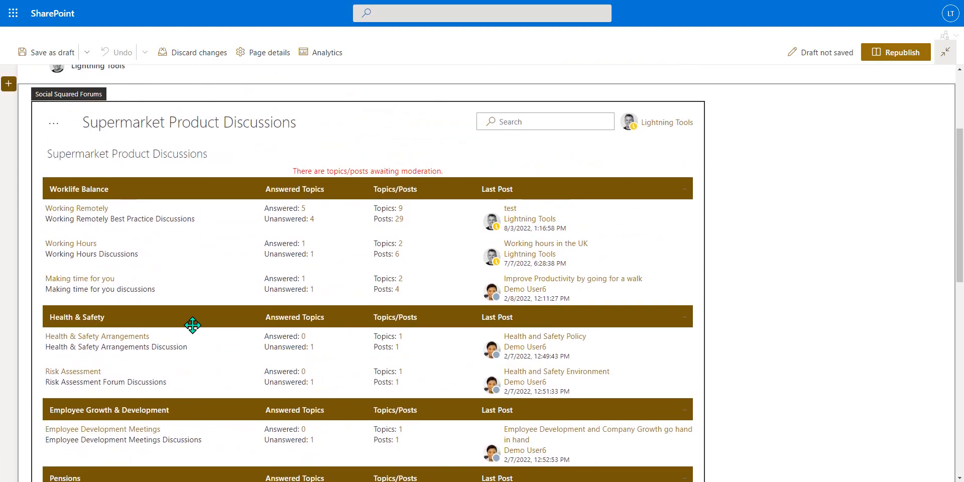
scroll(273, 308, "up", 3)
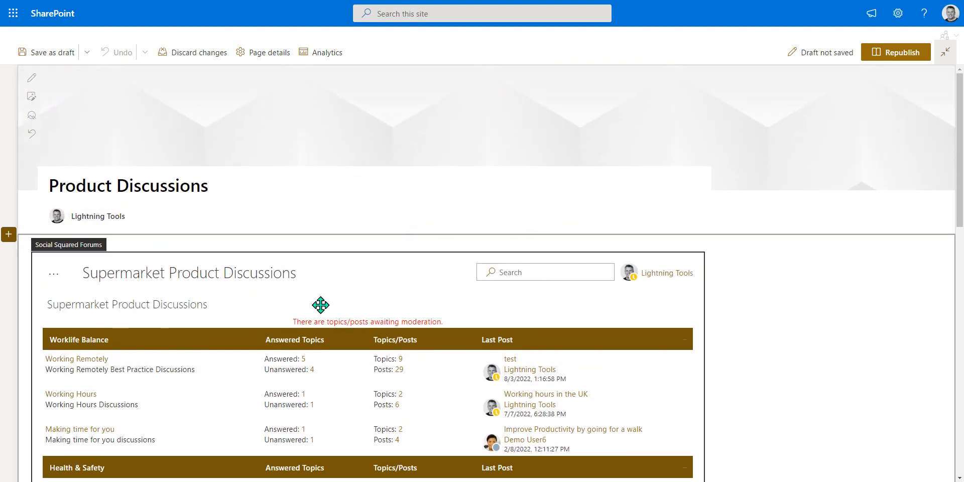
Clear the web part's alternate content source and view its Microsoft Teams tab display name and refresh interval settings
left_click(315, 286)
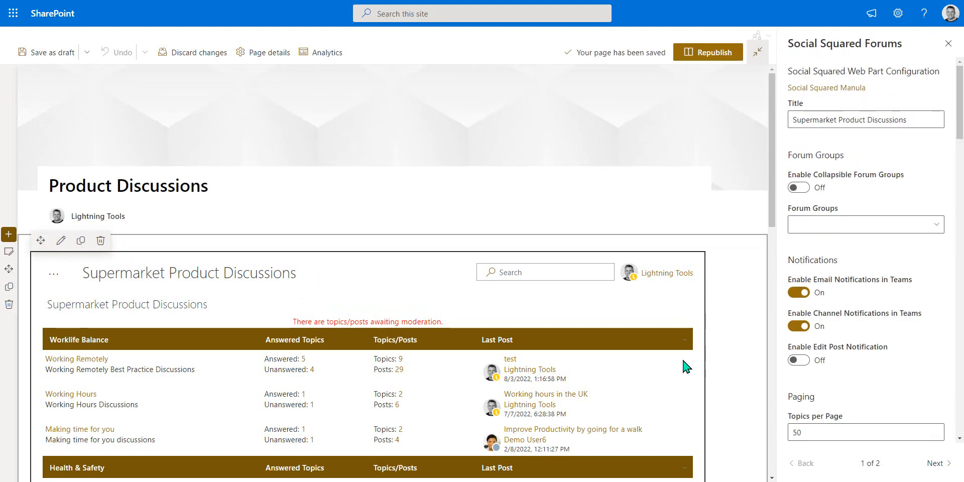
scroll(860, 321, "down", 2)
scroll(859, 346, "down", 4)
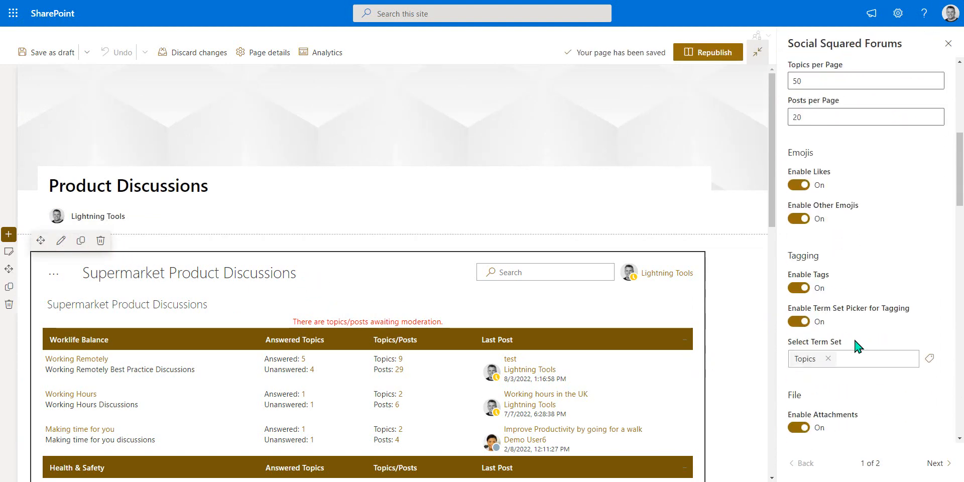
scroll(857, 346, "down", 10)
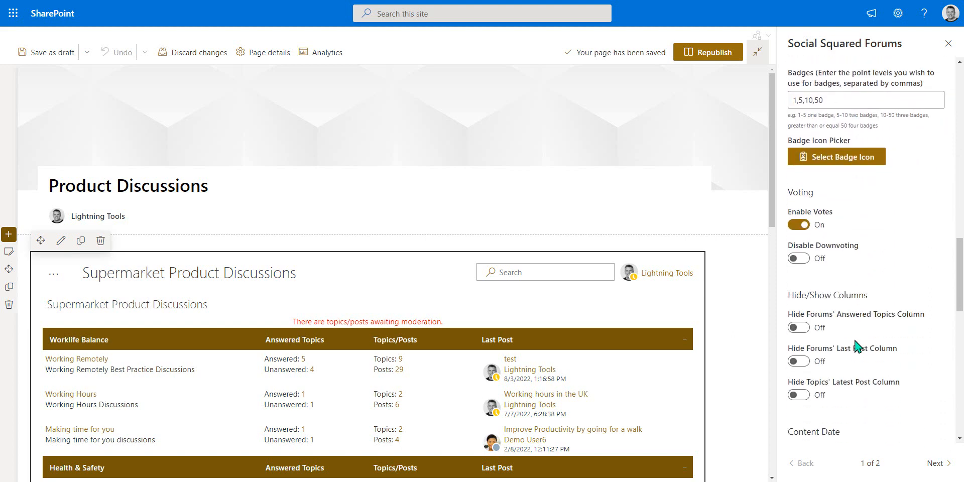
scroll(855, 346, "down", 10)
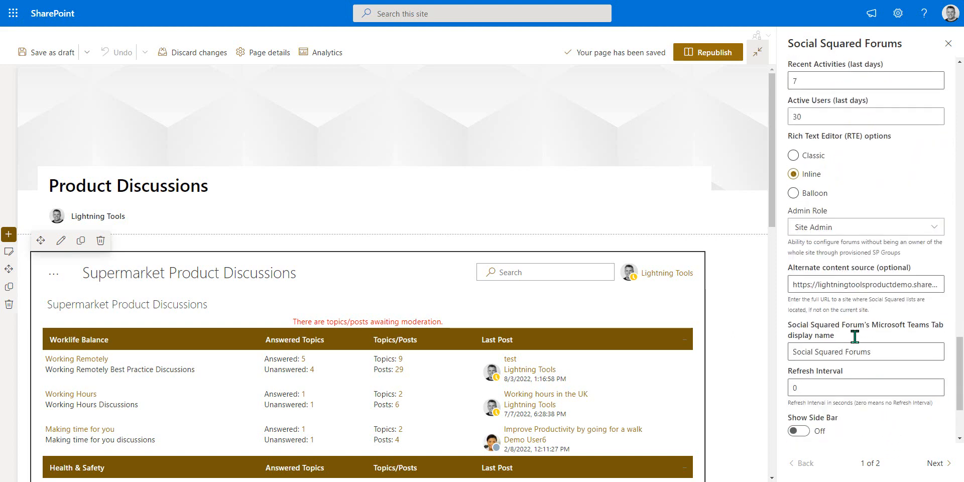
scroll(856, 342, "down", 1)
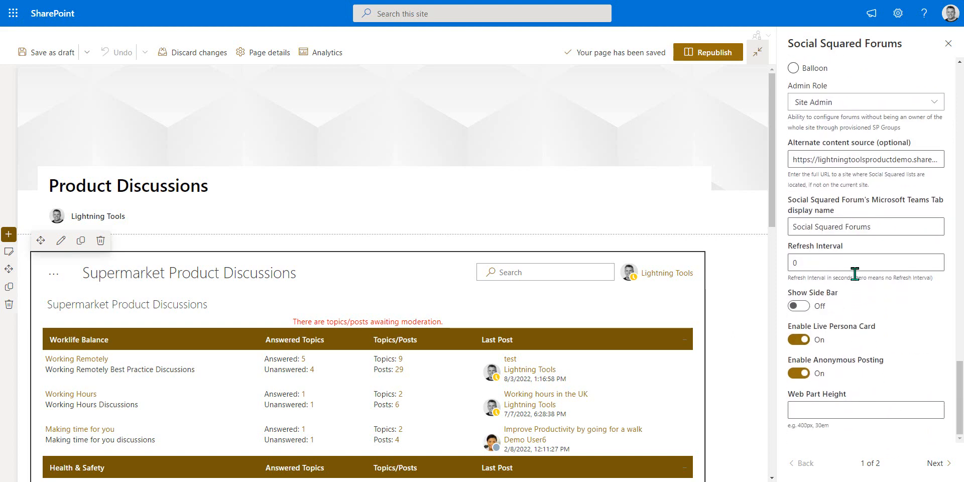
left_click_drag(860, 175, 859, 166)
triple_click(859, 160)
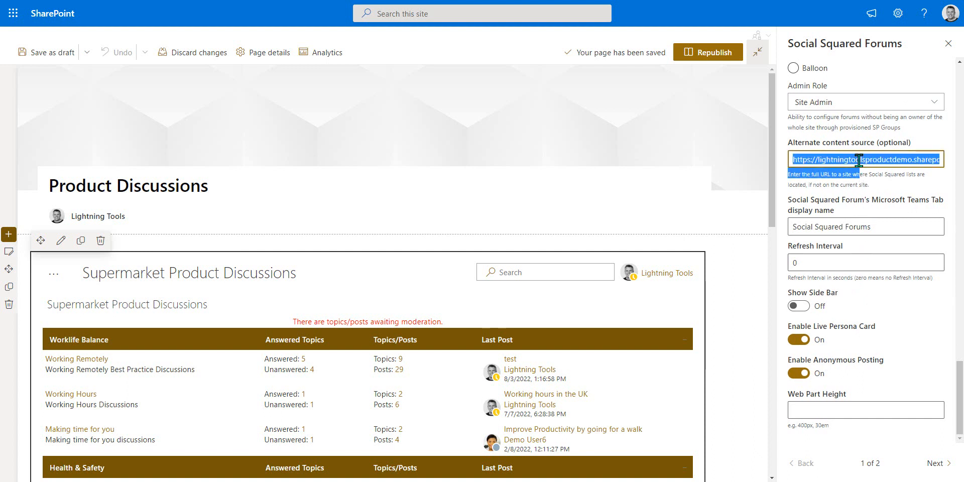
key("BackSpace")
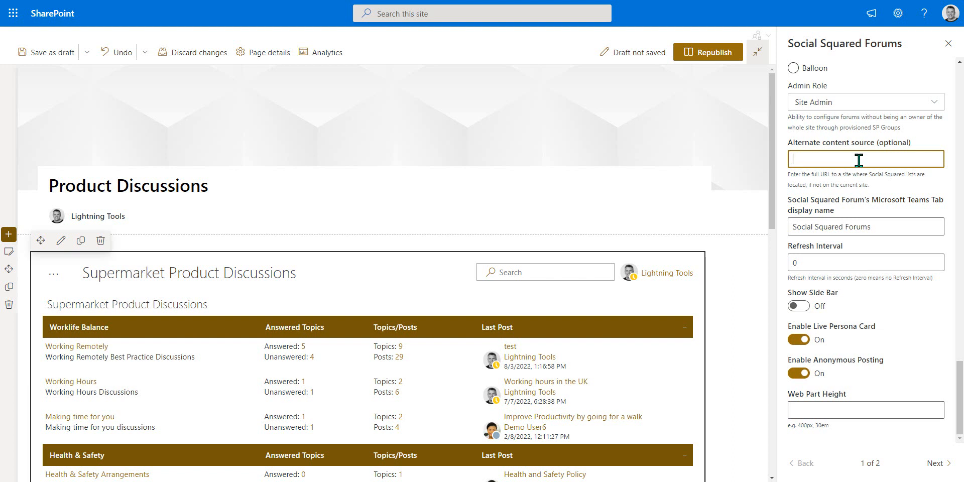
left_click(807, 230)
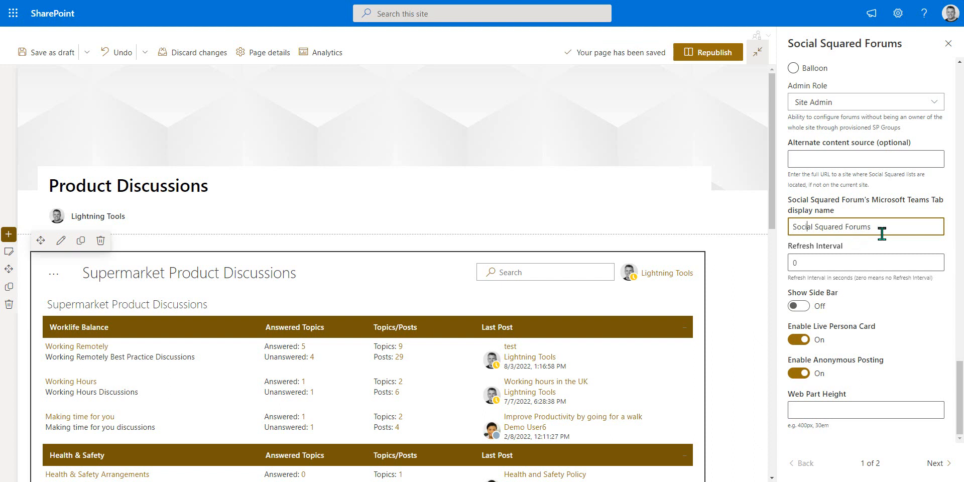
left_click(820, 260)
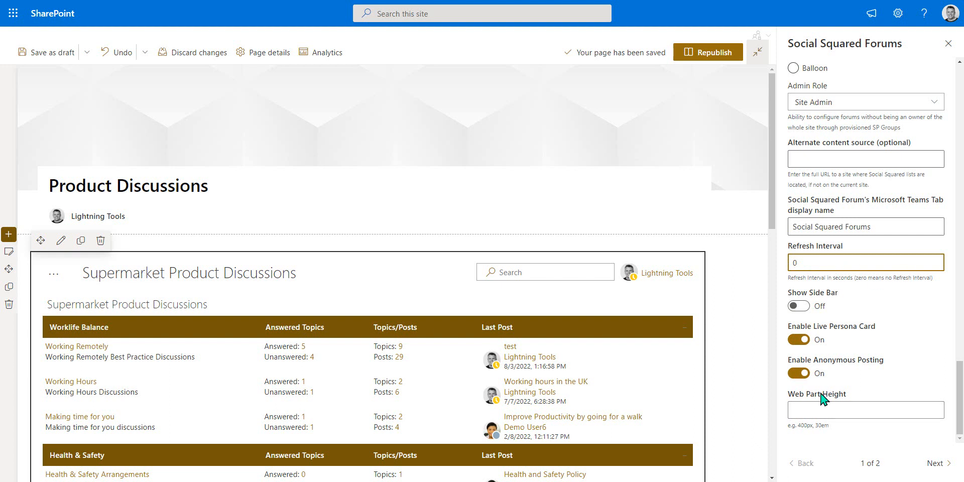
Turn Show Side Bar on to preview the forum options as a side bar, then turn it off and reopen the options menu
left_click(56, 276)
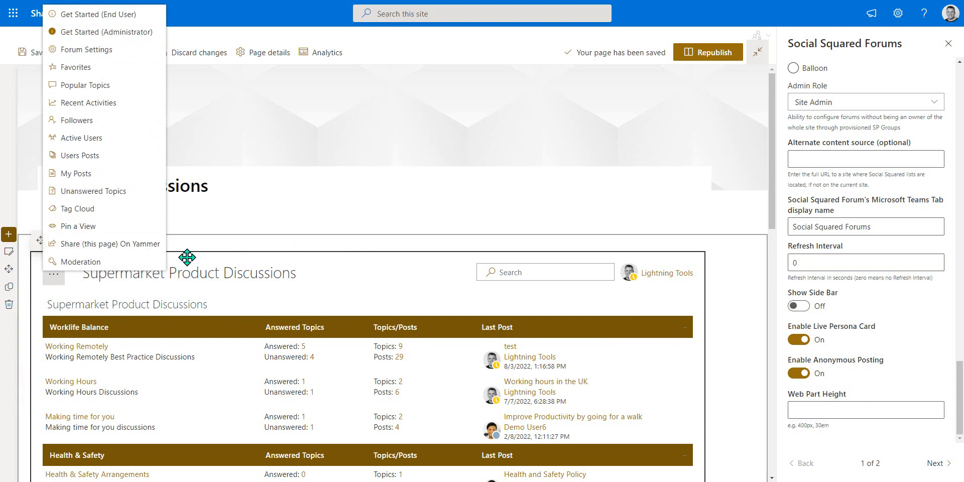
left_click(799, 306)
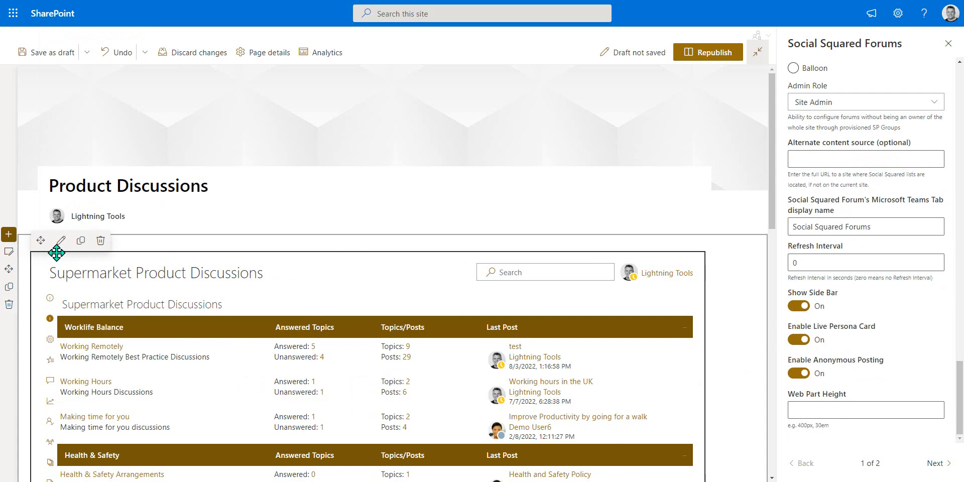
scroll(45, 278, "down", 4)
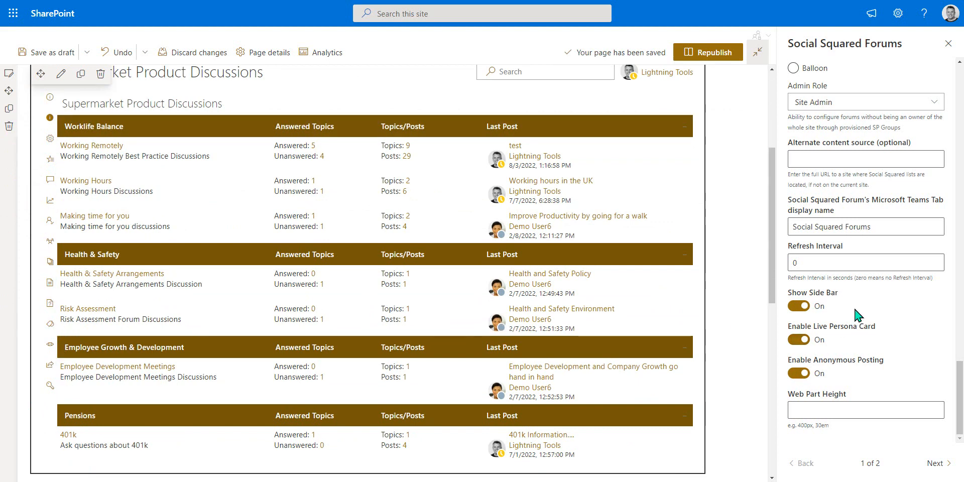
left_click(796, 307)
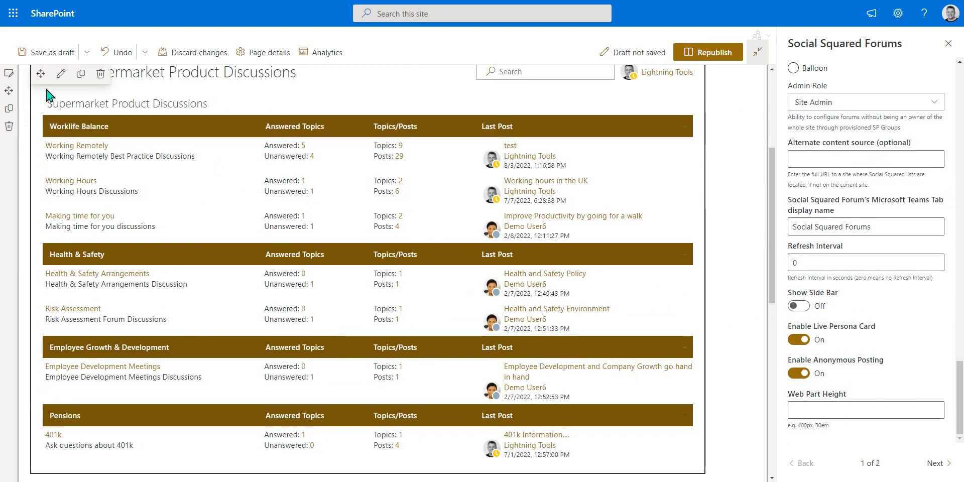
scroll(49, 95, "up", 1)
left_click(54, 123)
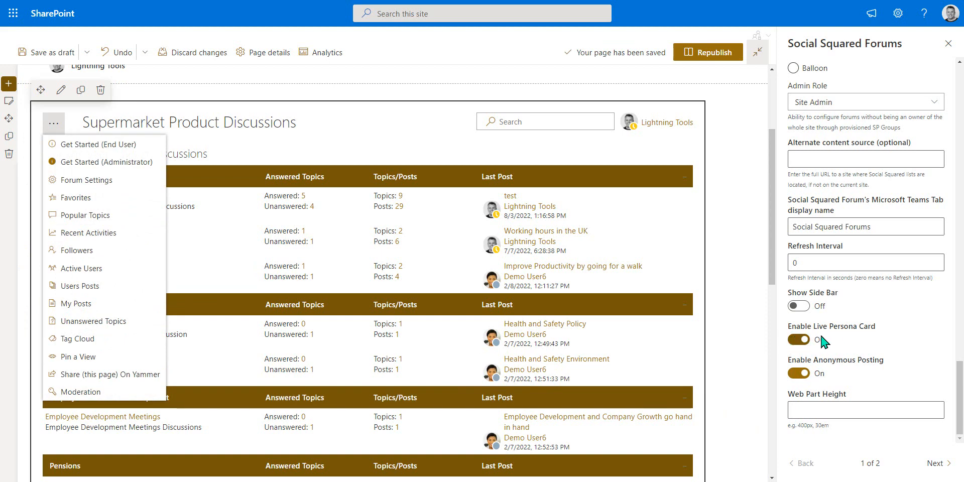
Close the options menu and view the live persona card of the Health and Safety Policy topic's last poster
left_click(899, 344)
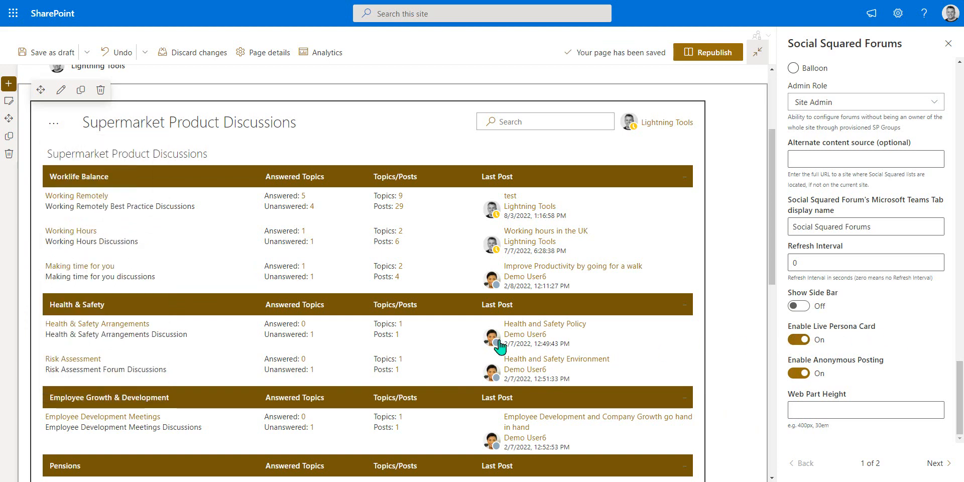
mouse_move(500, 342)
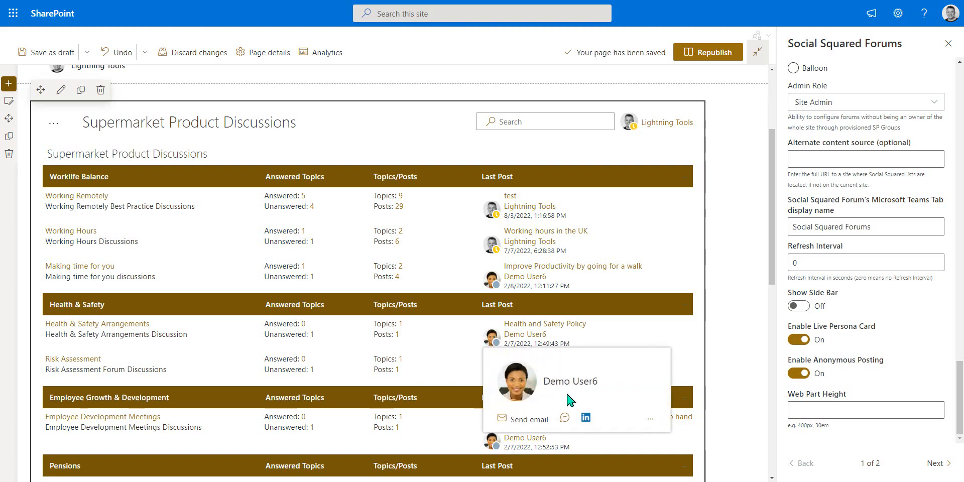
mouse_move(573, 401)
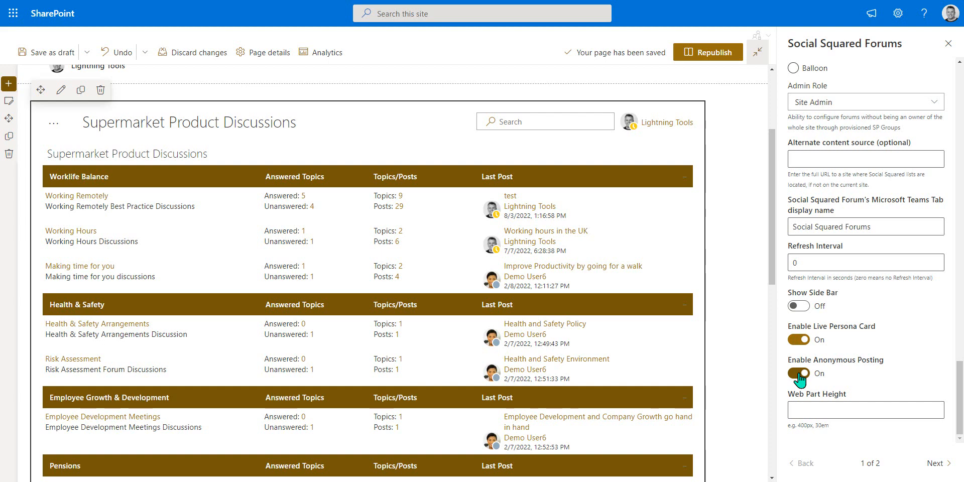
Open the new topic form in the Fruit & Veg forum and enable Post Anonymously
left_click(80, 196)
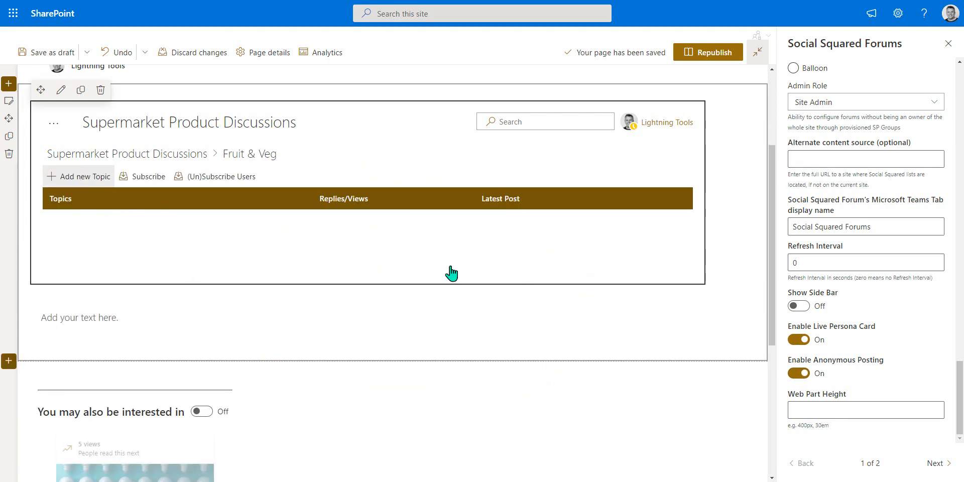
scroll(469, 282, "down", 2)
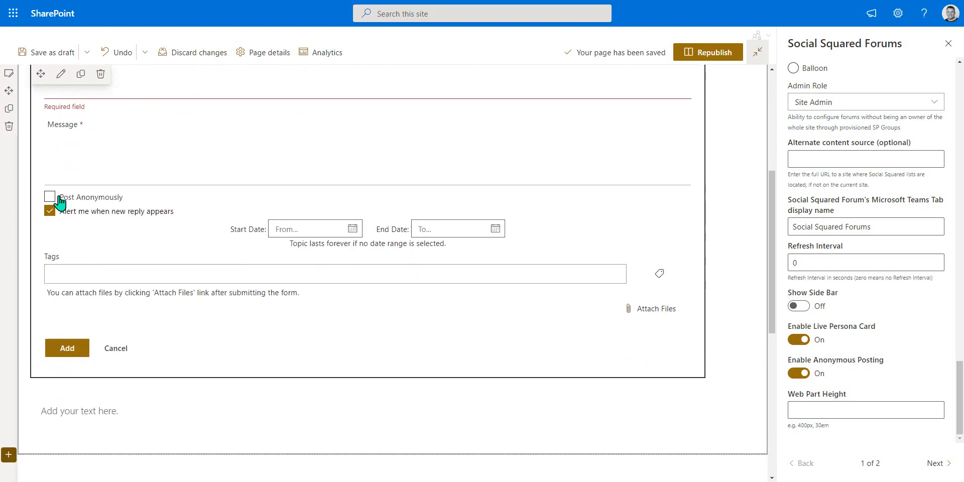
left_click(59, 198)
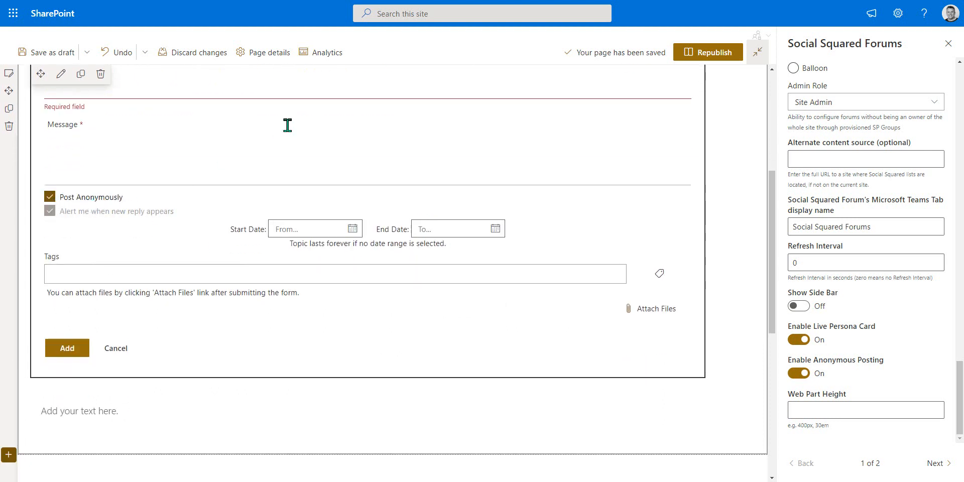
Turn Enable Anonymous Posting off to preview the topic form without the anonymous option, then turn it back on
left_click(798, 373)
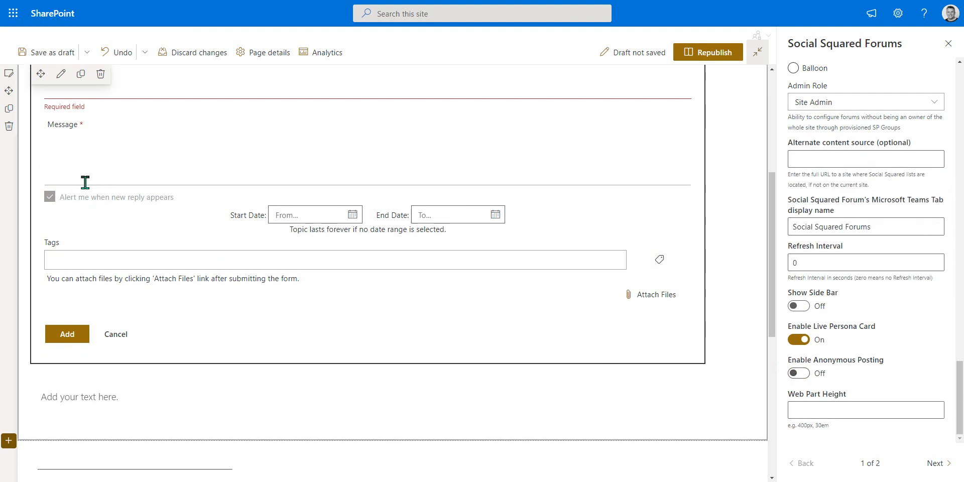
left_click(799, 374)
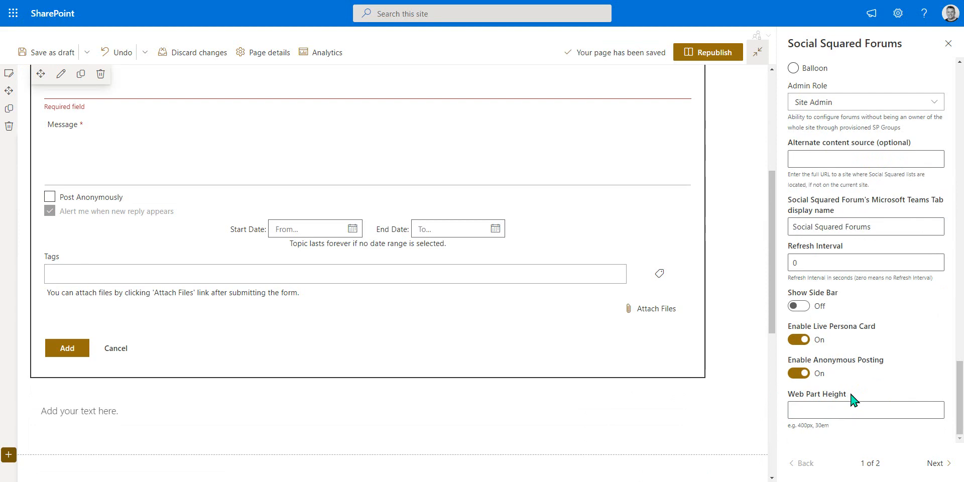
scroll(856, 397, "up", 15)
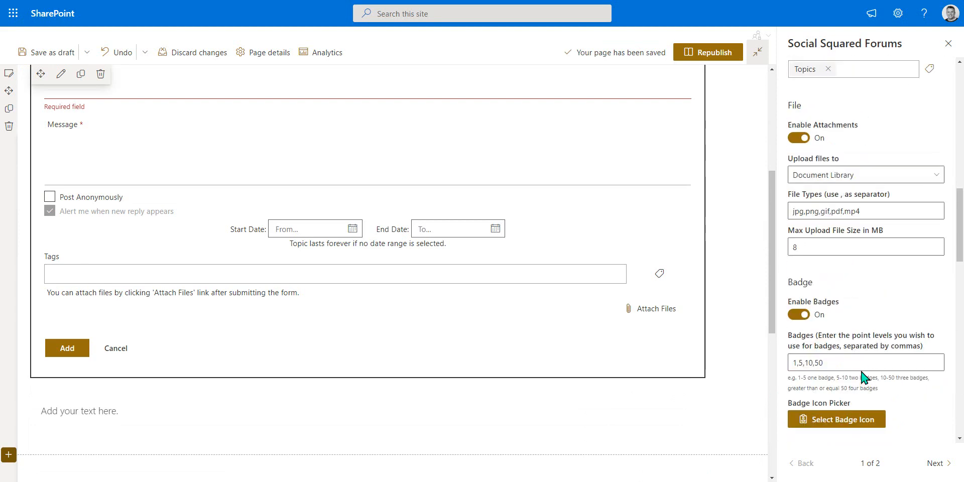
scroll(864, 372, "up", 5)
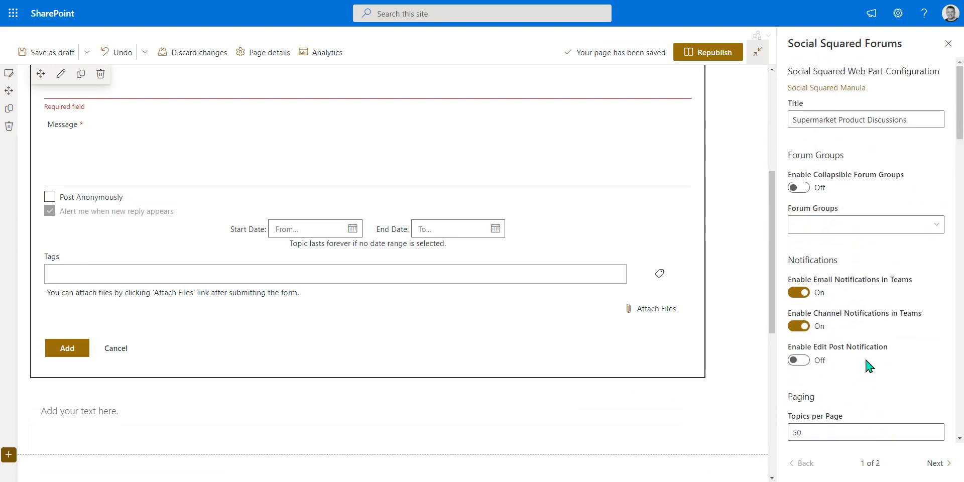